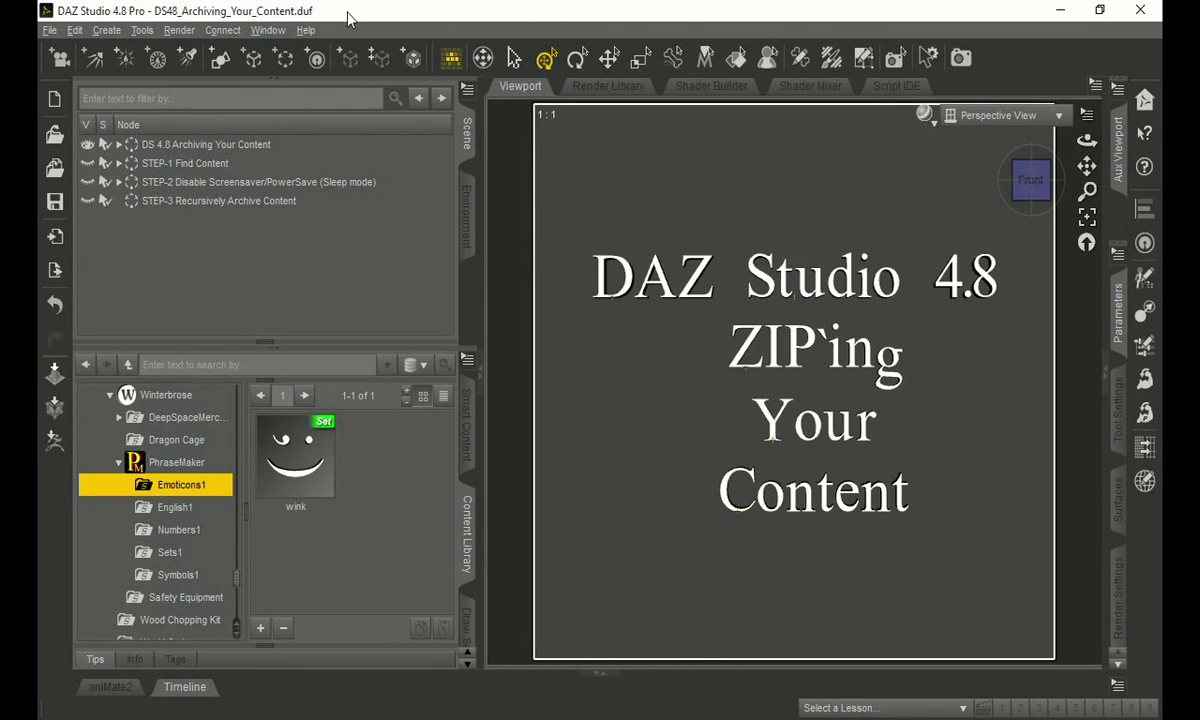
Step: View the Content Directory Manager from Preferences' content library page, then close both unchanged
{"action": "left_click", "coordinate": [49, 30]}
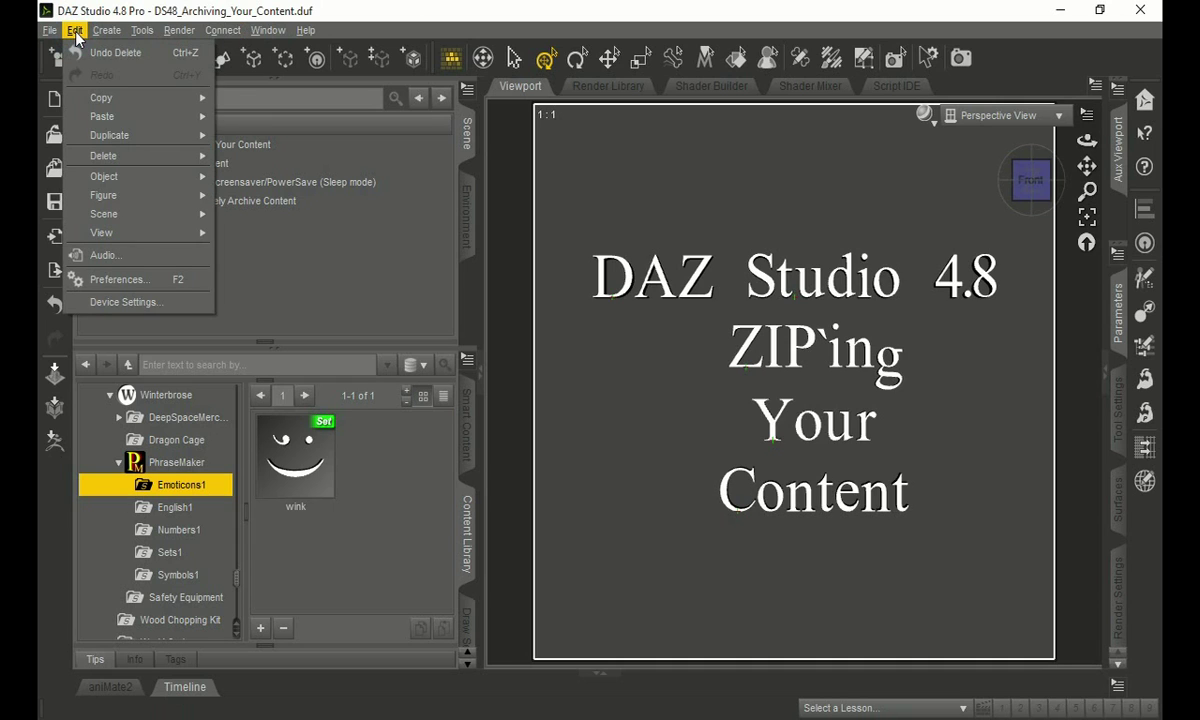
{"action": "mouse_move", "coordinate": [106, 30]}
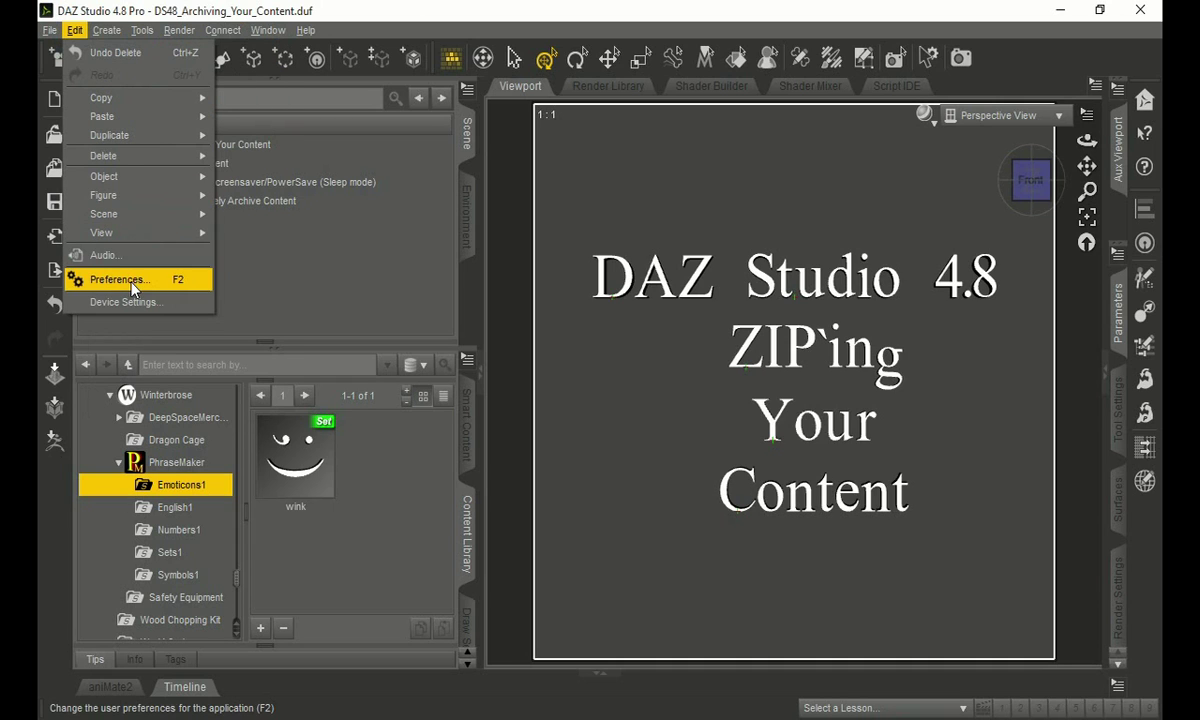
{"action": "left_click", "coordinate": [132, 289]}
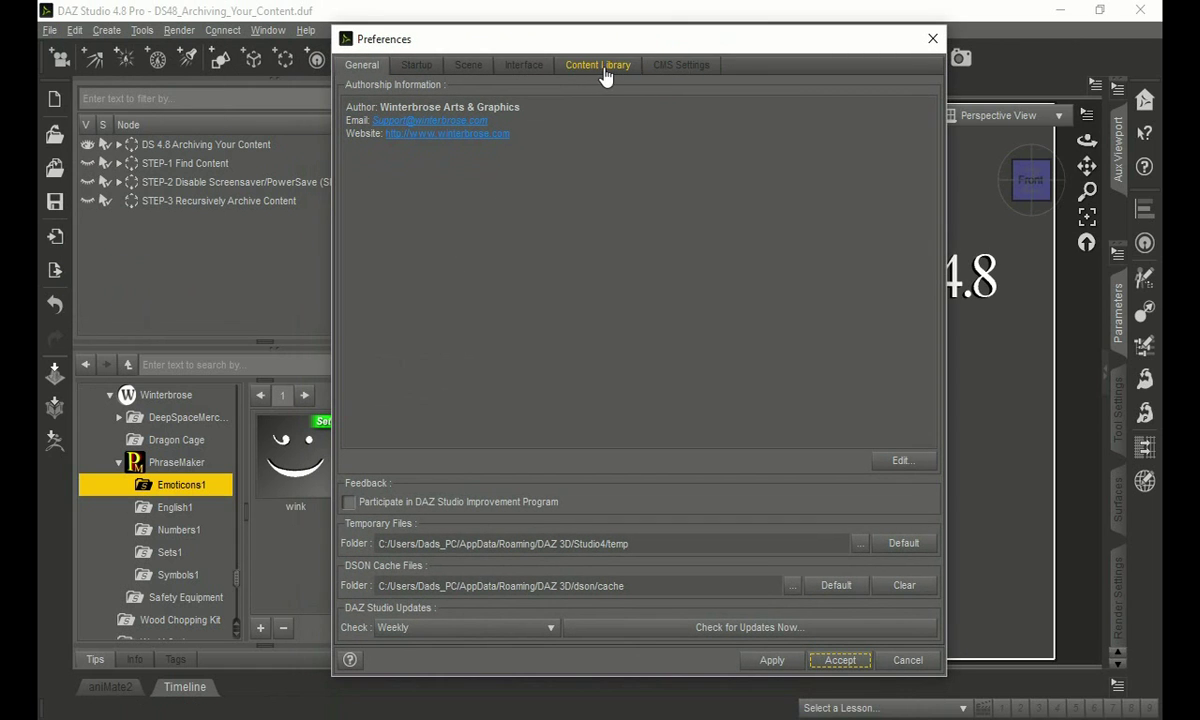
{"action": "left_click", "coordinate": [600, 68]}
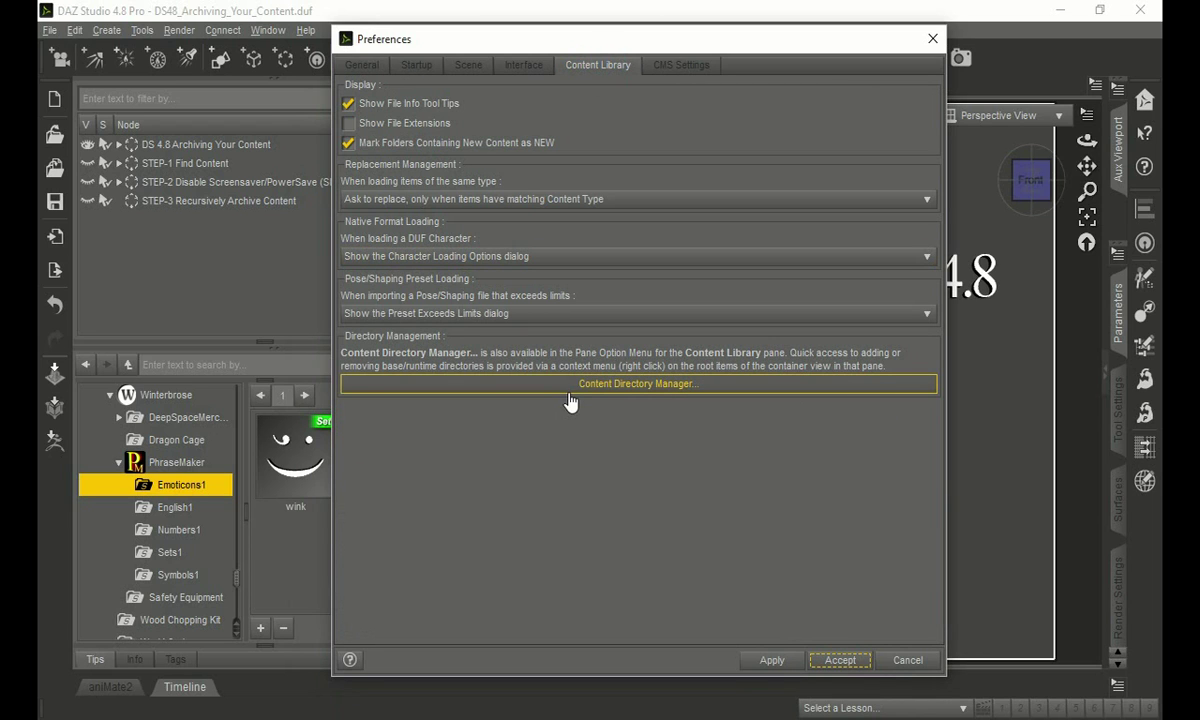
{"action": "left_click", "coordinate": [658, 390]}
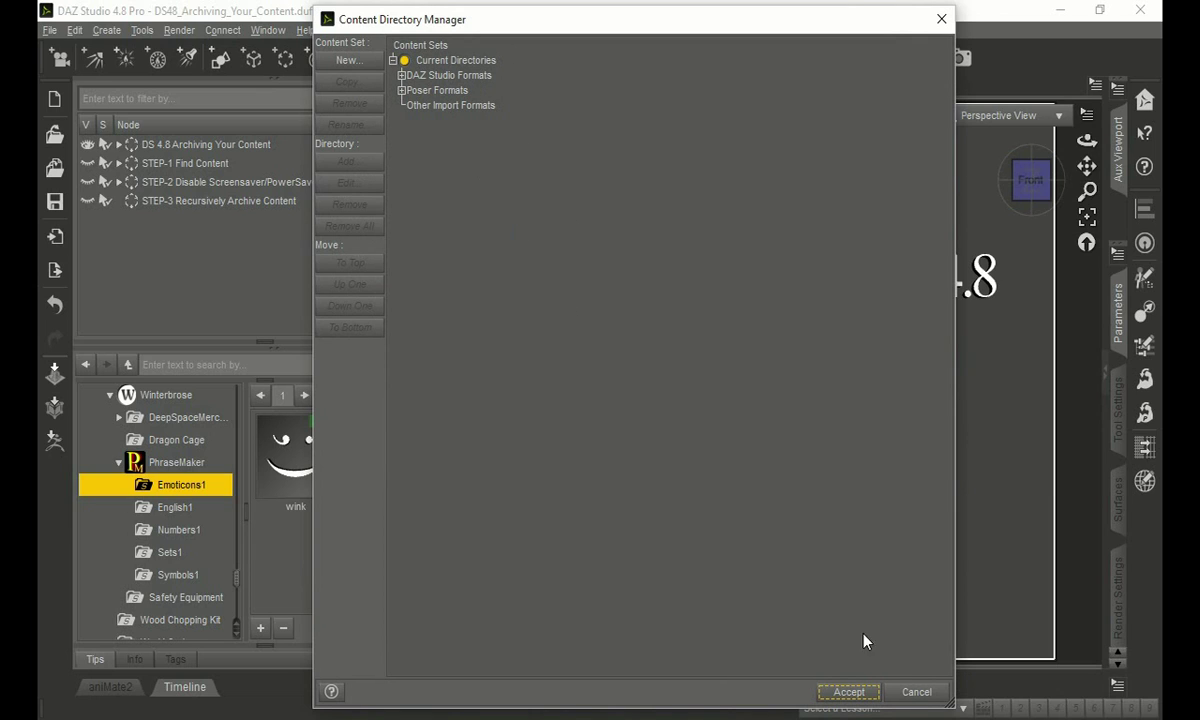
{"action": "left_click", "coordinate": [916, 692]}
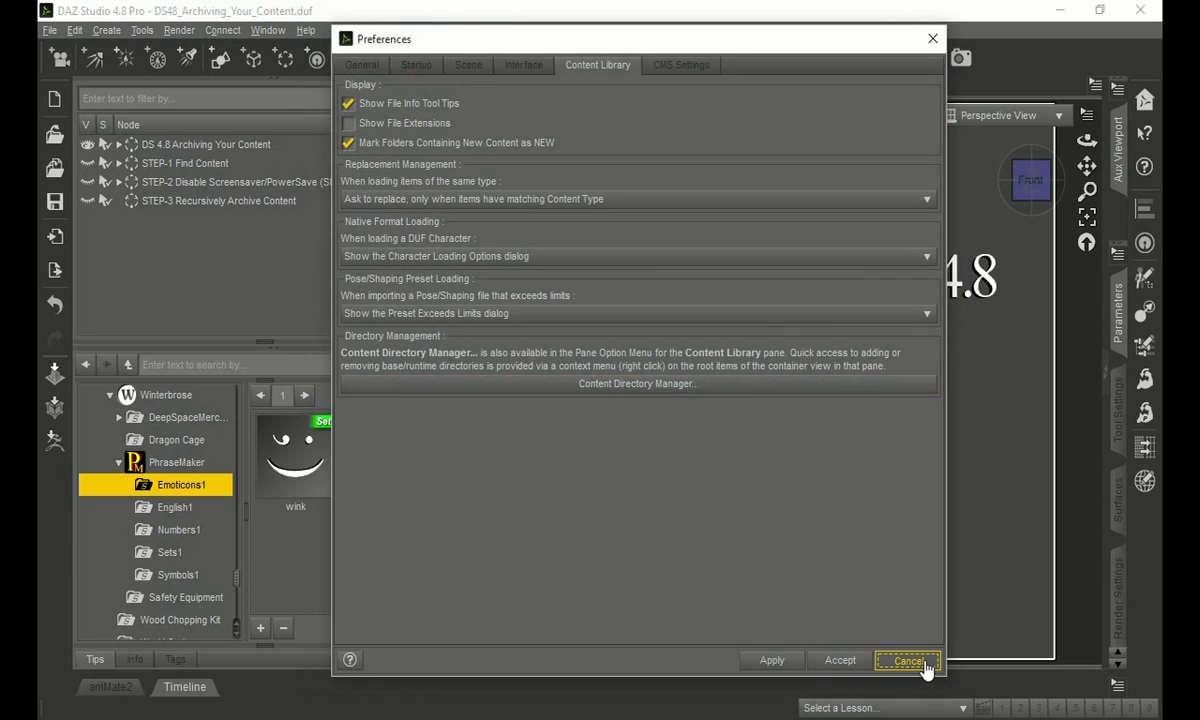
{"action": "left_click", "coordinate": [925, 664]}
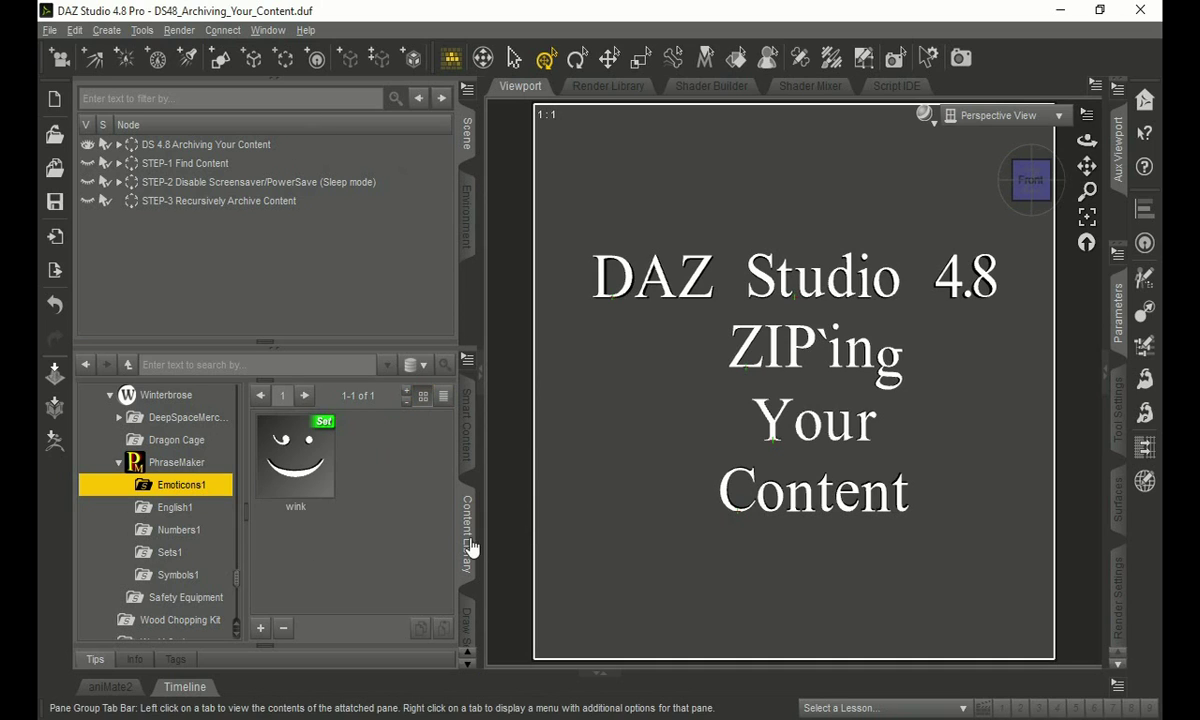
Step: Reopen the Content Directory Manager from the Content Library pane, expanding DAZ Studio and Poser Formats
{"action": "left_click", "coordinate": [466, 362]}
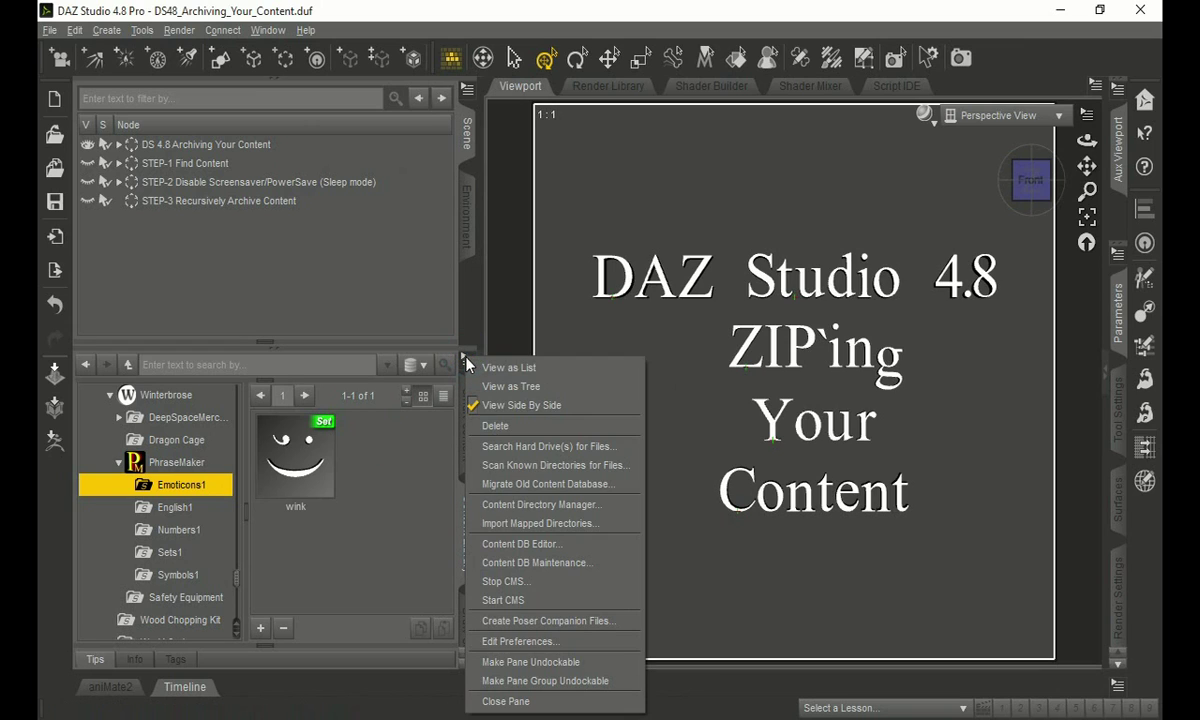
{"action": "left_click", "coordinate": [590, 507]}
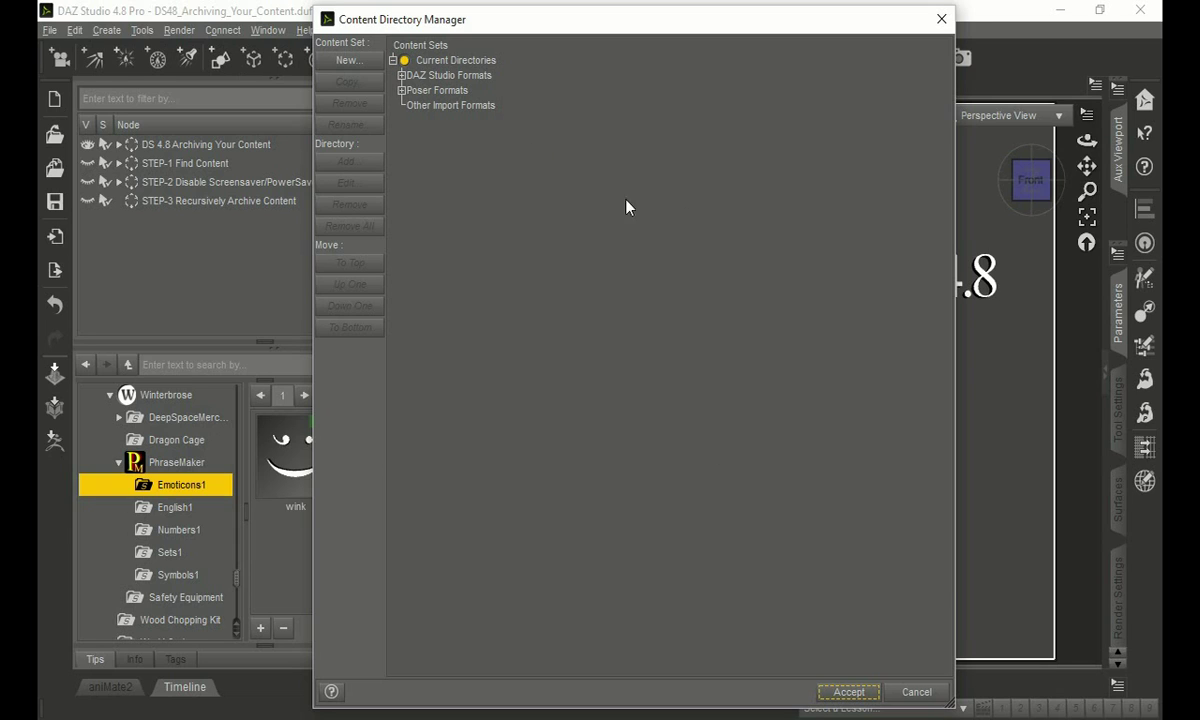
{"action": "left_click", "coordinate": [401, 75]}
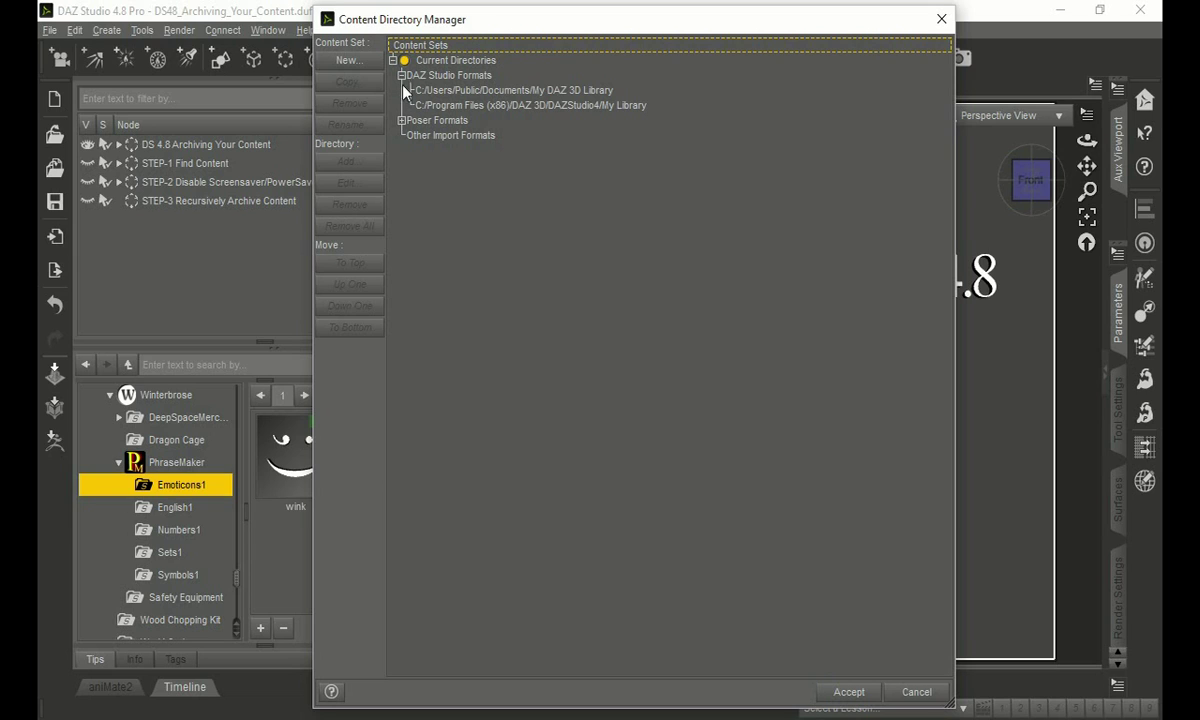
{"action": "left_click", "coordinate": [401, 120]}
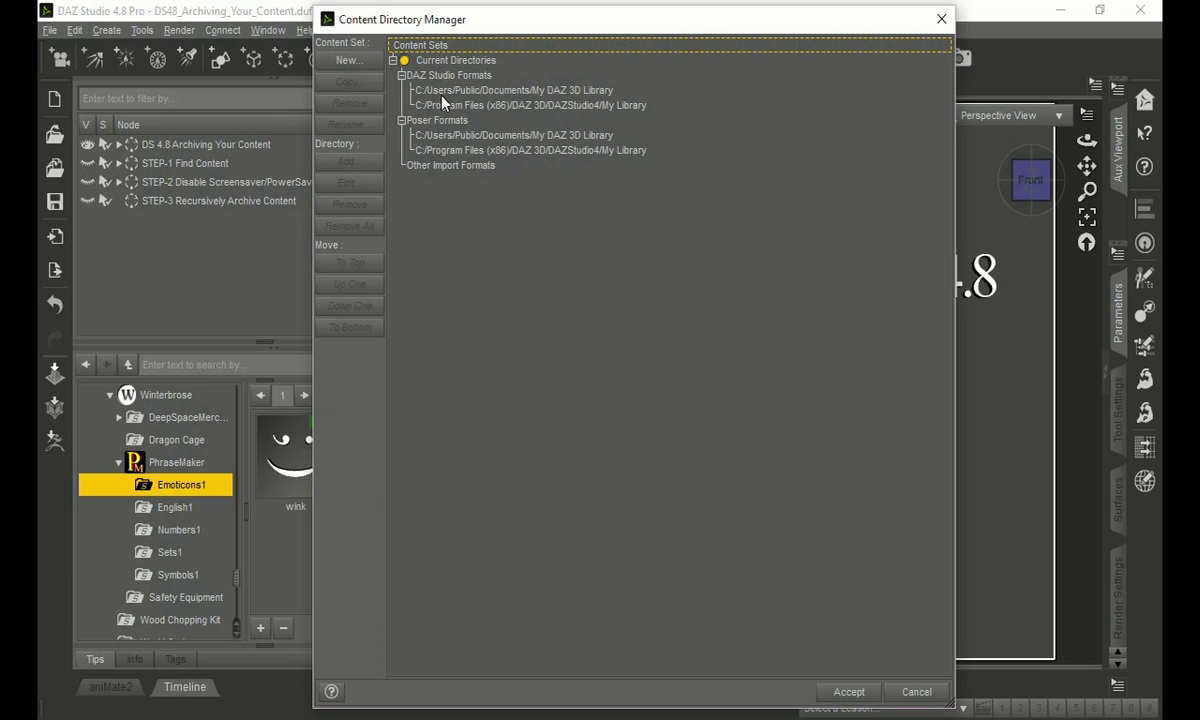
{"action": "left_click", "coordinate": [536, 104]}
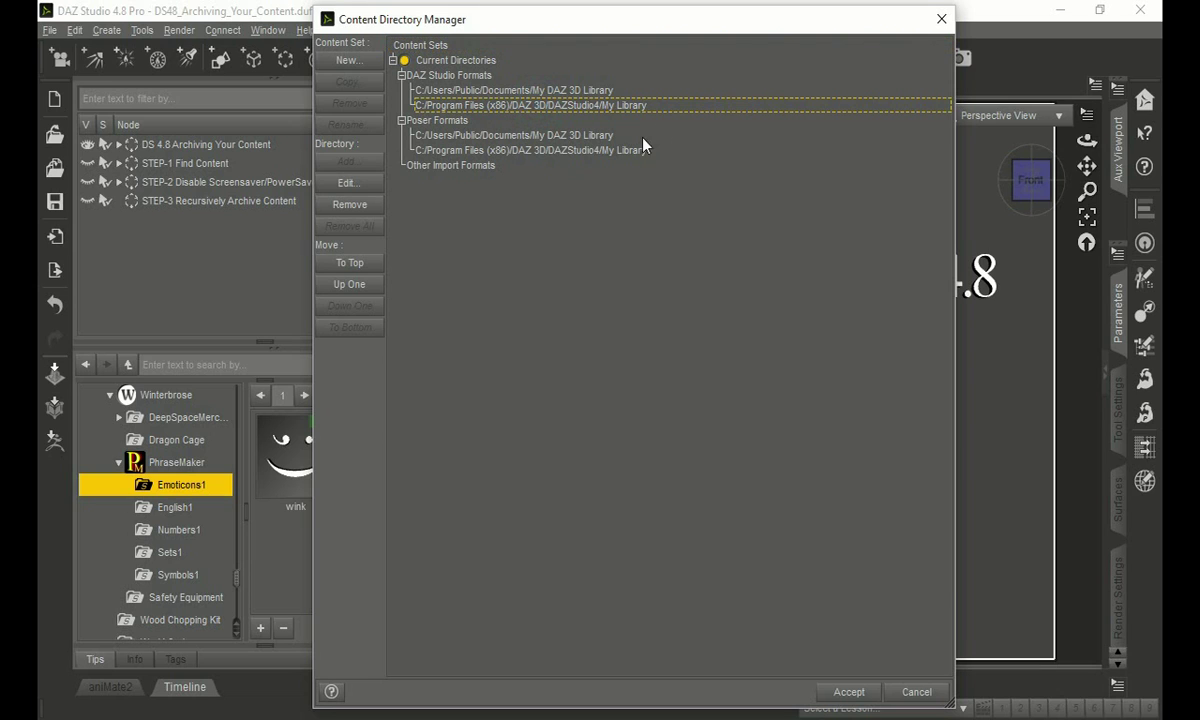
{"action": "left_click", "coordinate": [550, 90]}
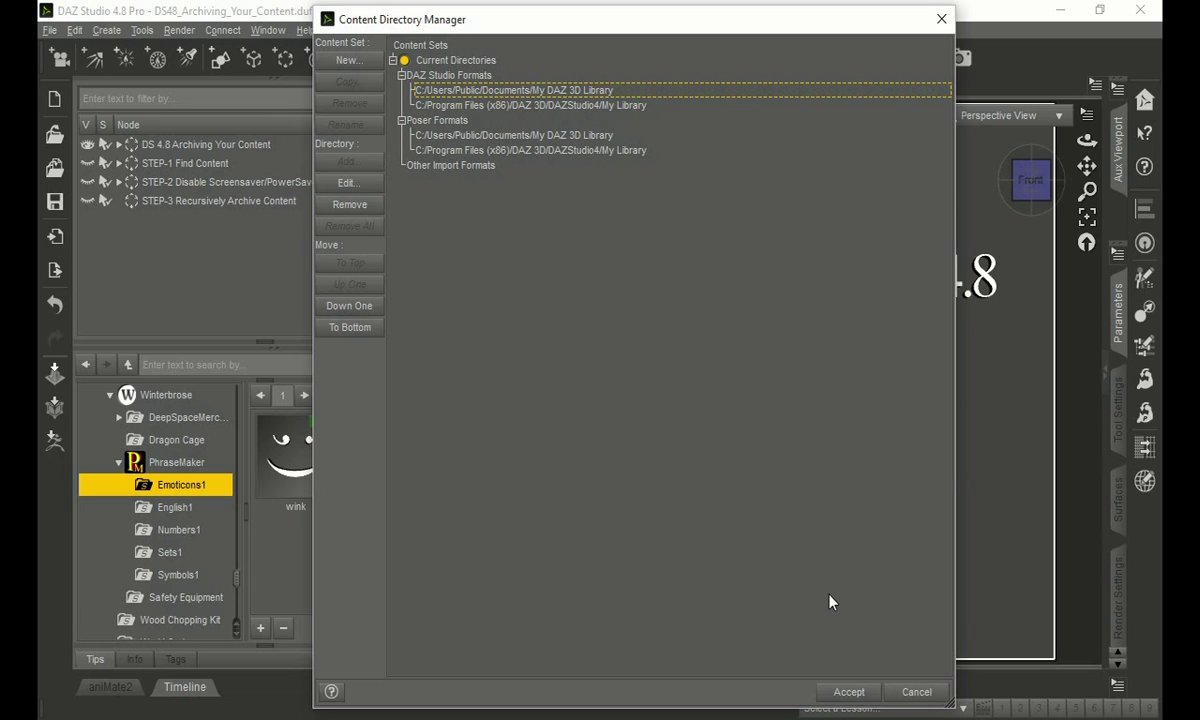
{"action": "left_click", "coordinate": [914, 692]}
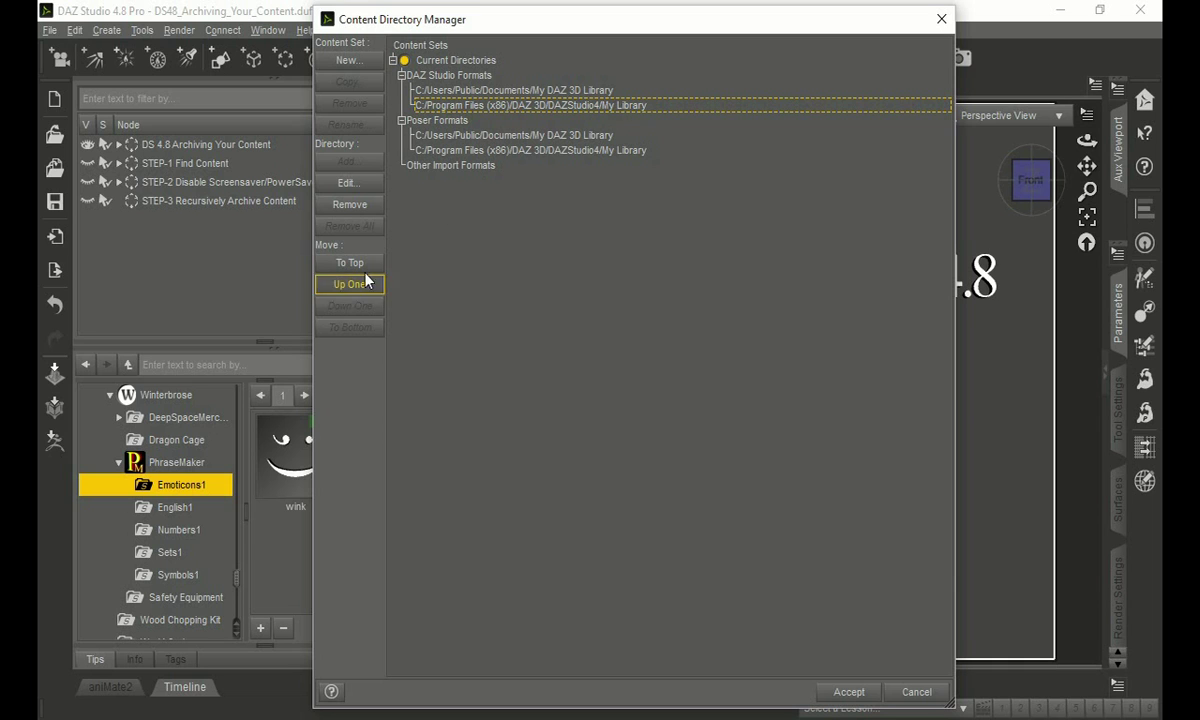
Step: Copy the path C:\Program Files (x86)\DAZ 3D\DAZStudio4\My Library from its folder browser
{"action": "left_click", "coordinate": [350, 182]}
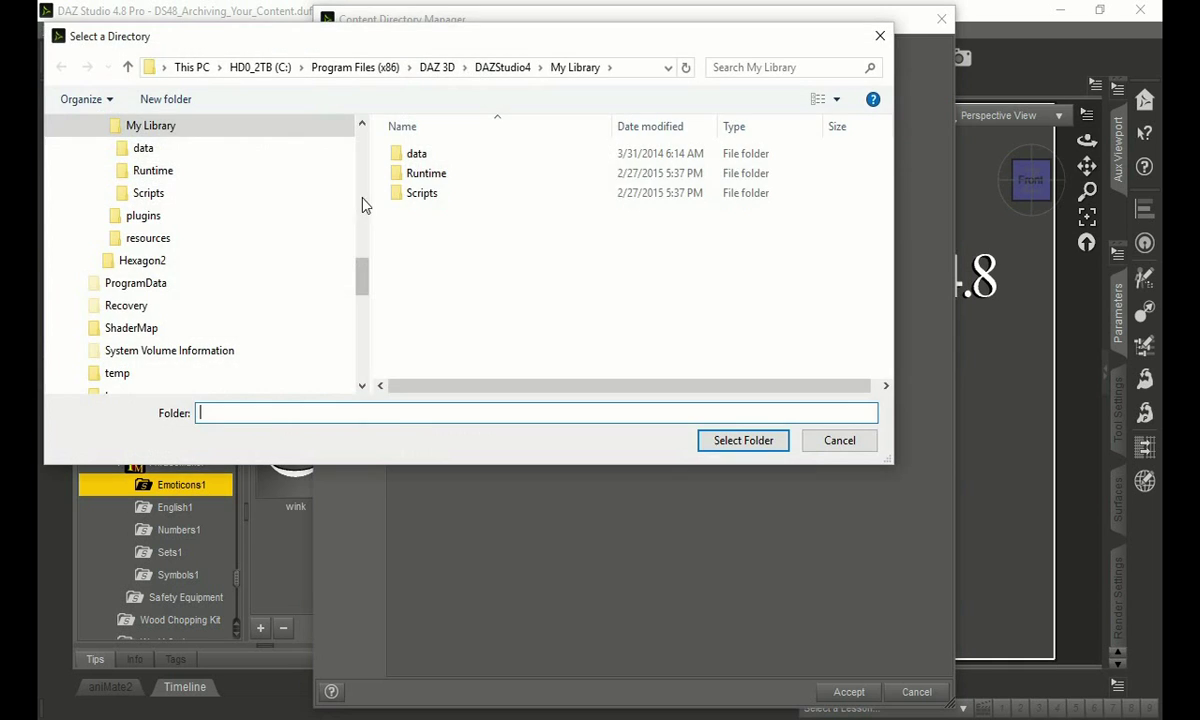
{"action": "left_click_drag", "start_coordinate": [214, 46], "coordinate": [375, 71]}
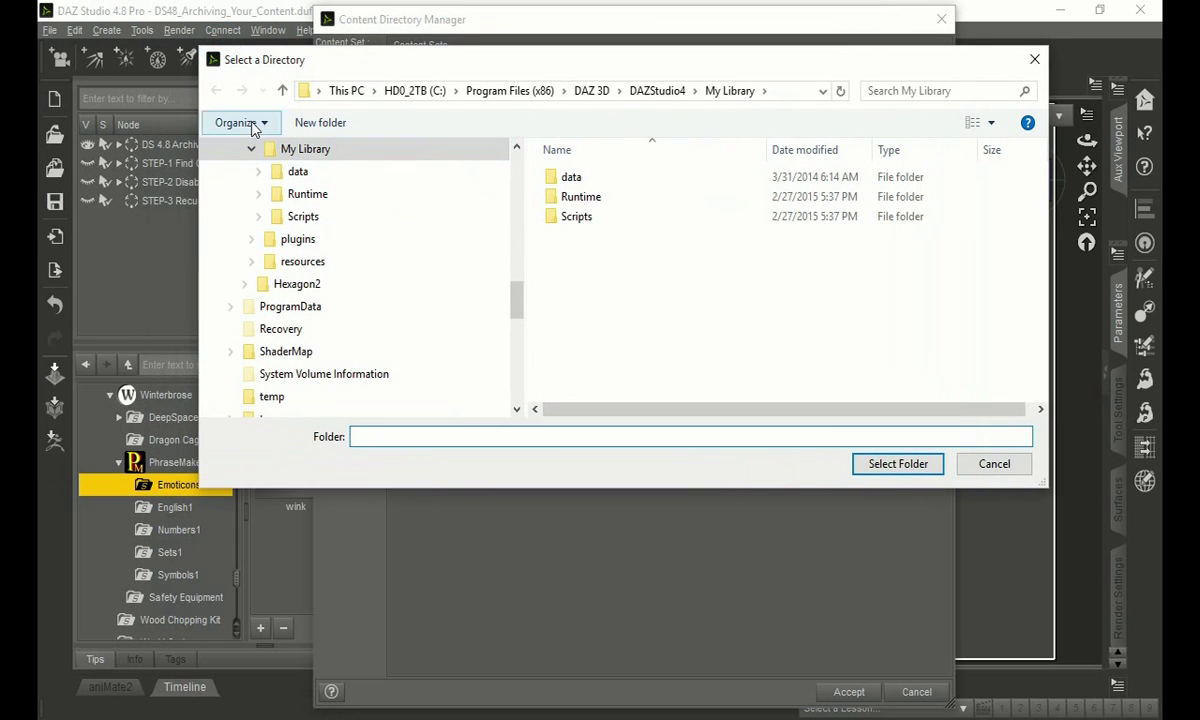
{"action": "left_click", "coordinate": [800, 93]}
{"action": "key", "text": "ctrl+c"}
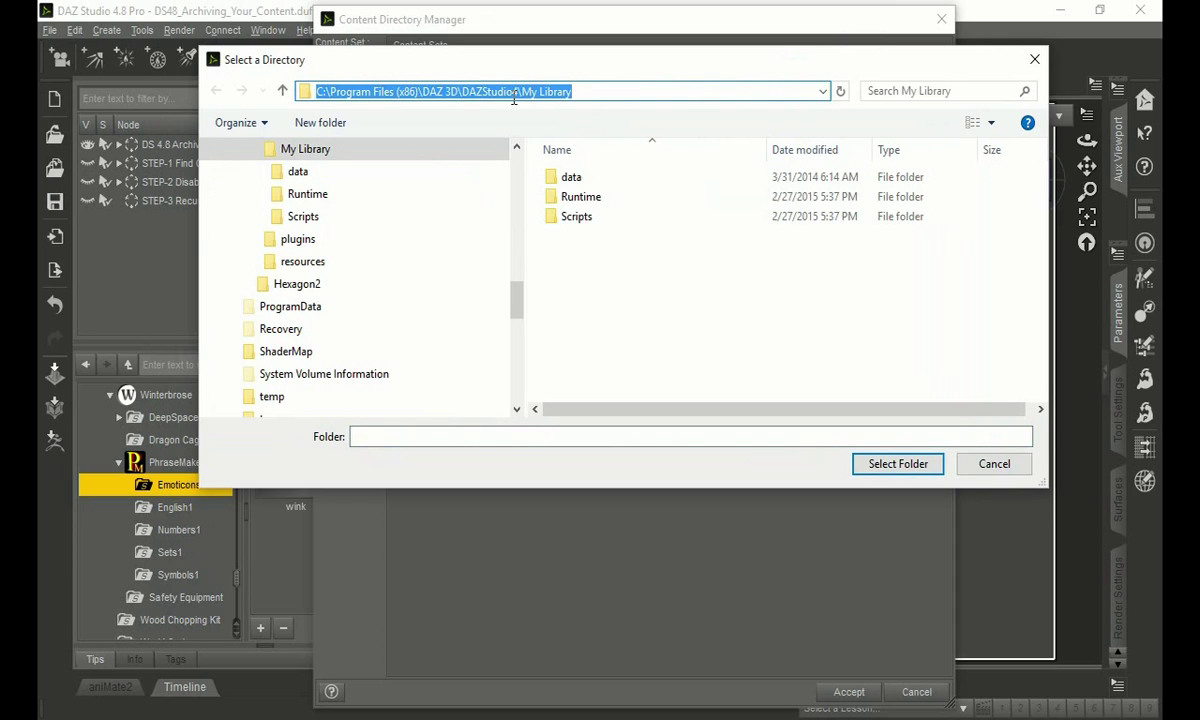
{"action": "right_click", "coordinate": [534, 92]}
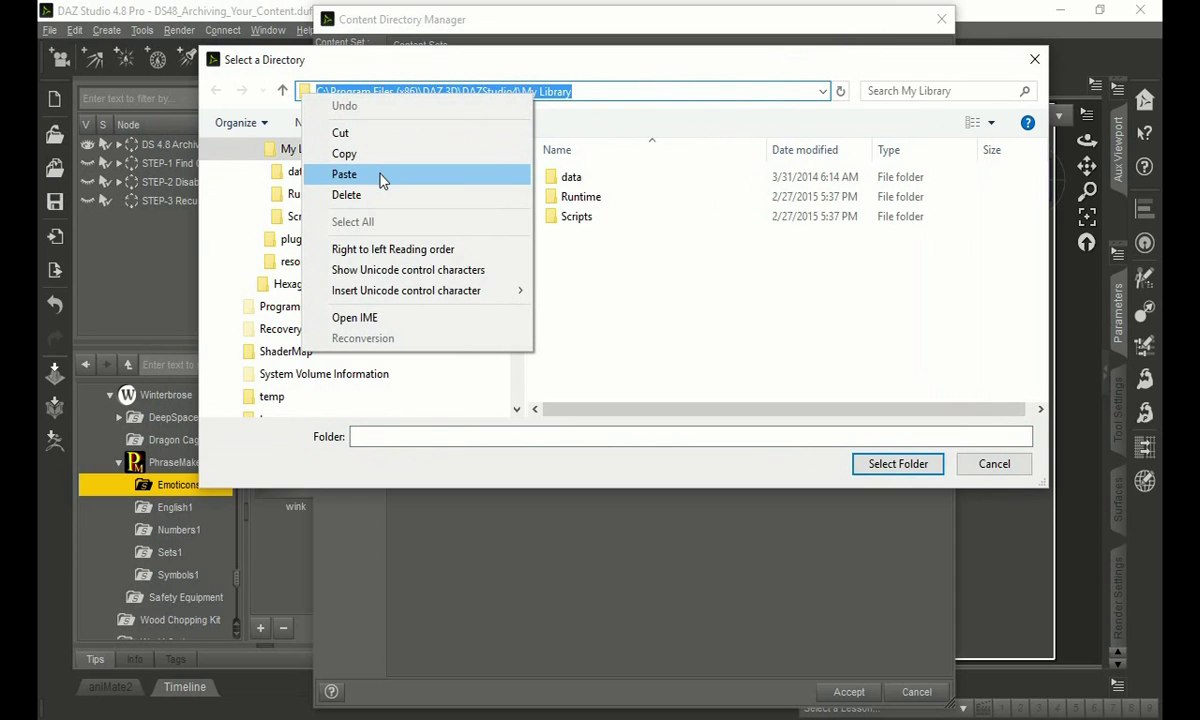
{"action": "left_click", "coordinate": [350, 154]}
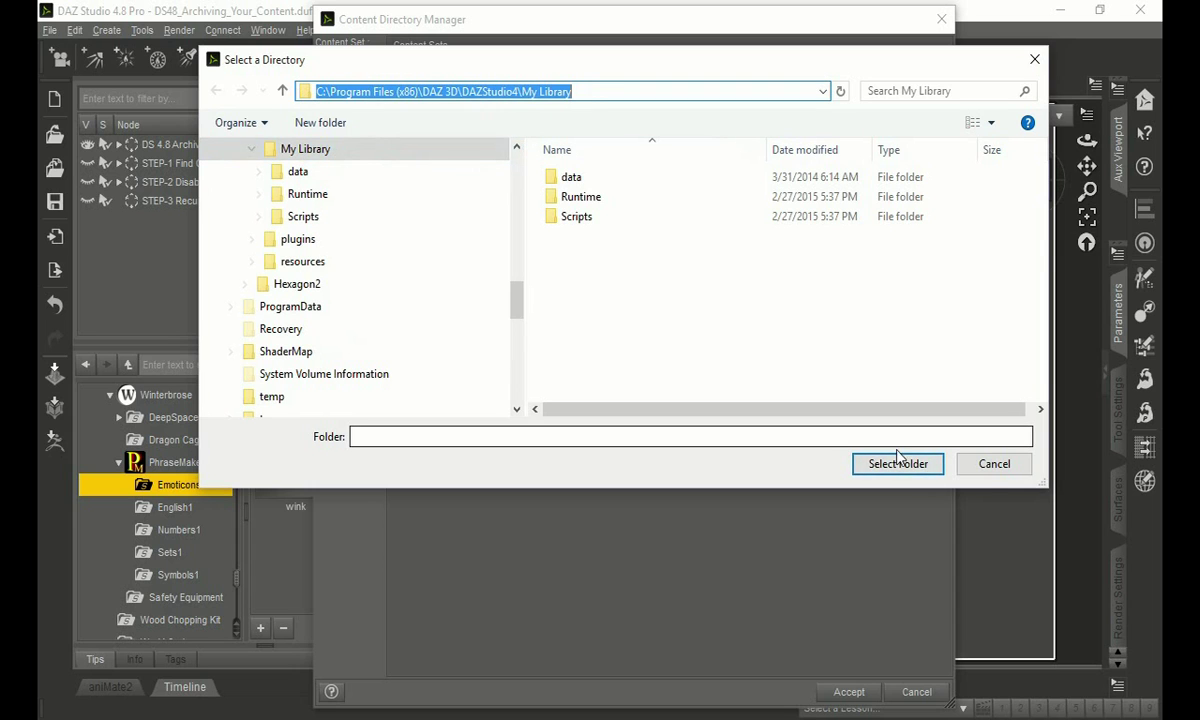
{"action": "left_click", "coordinate": [994, 464]}
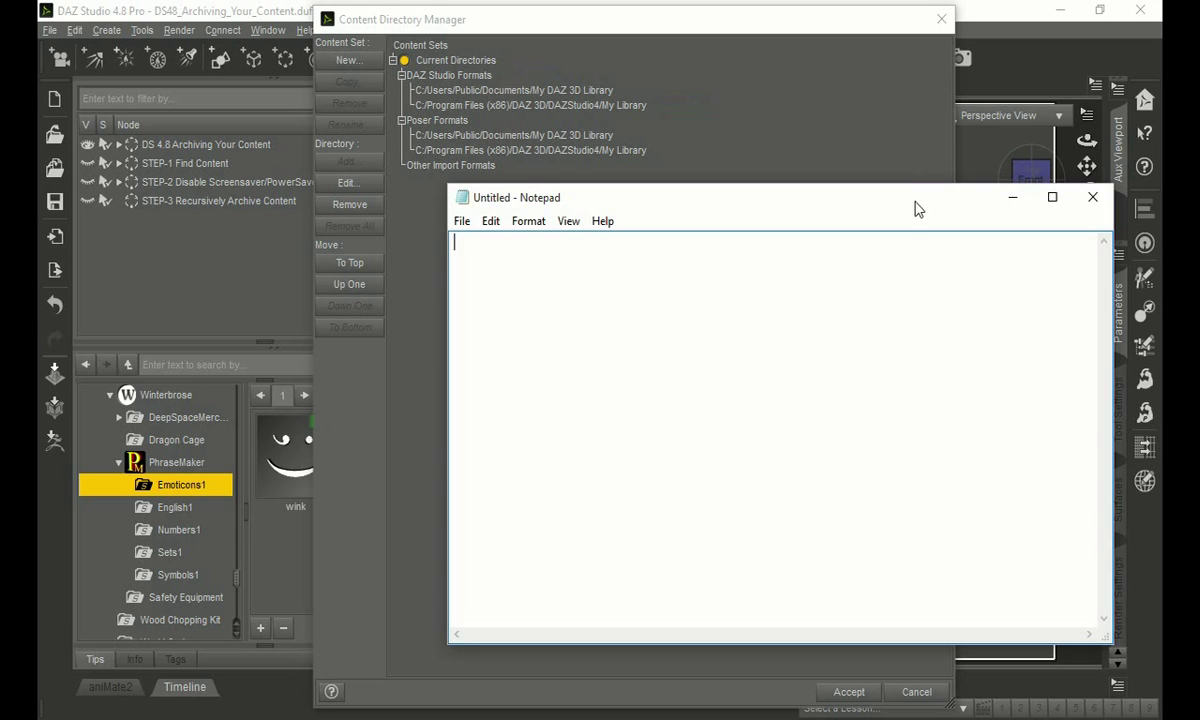
Step: Paste the My Library path as the first line of the Notepad note
{"action": "left_click_drag", "start_coordinate": [911, 205], "coordinate": [747, 172]}
{"action": "left_click", "coordinate": [582, 265]}
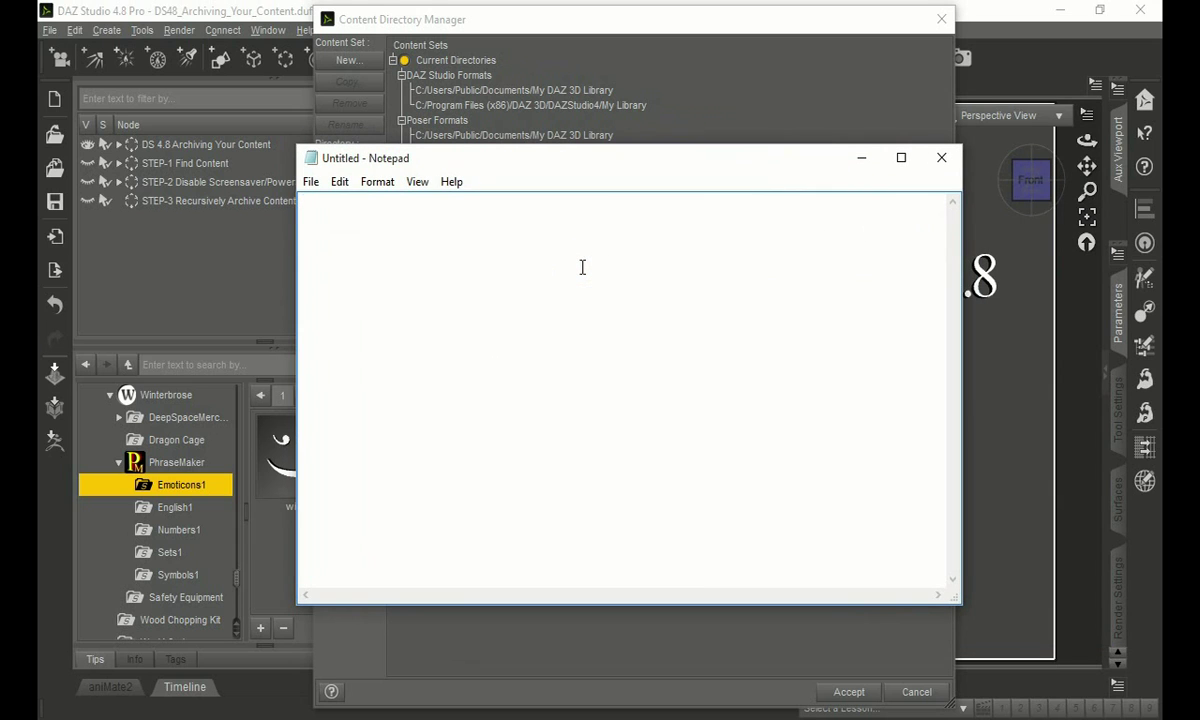
{"action": "key", "text": "BackSpace"}
{"action": "key", "text": "ctrl+v"}
{"action": "key", "text": "Return"}
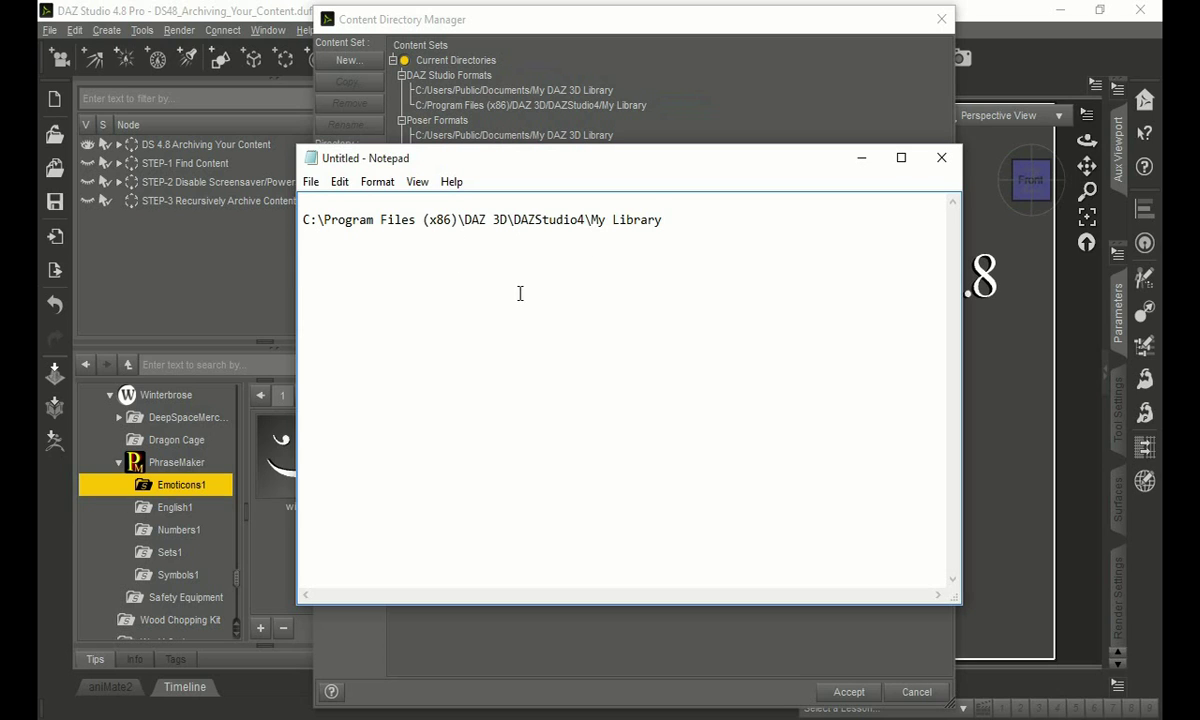
{"action": "key", "text": "BackSpace"}
{"action": "left_click", "coordinate": [648, 27]}
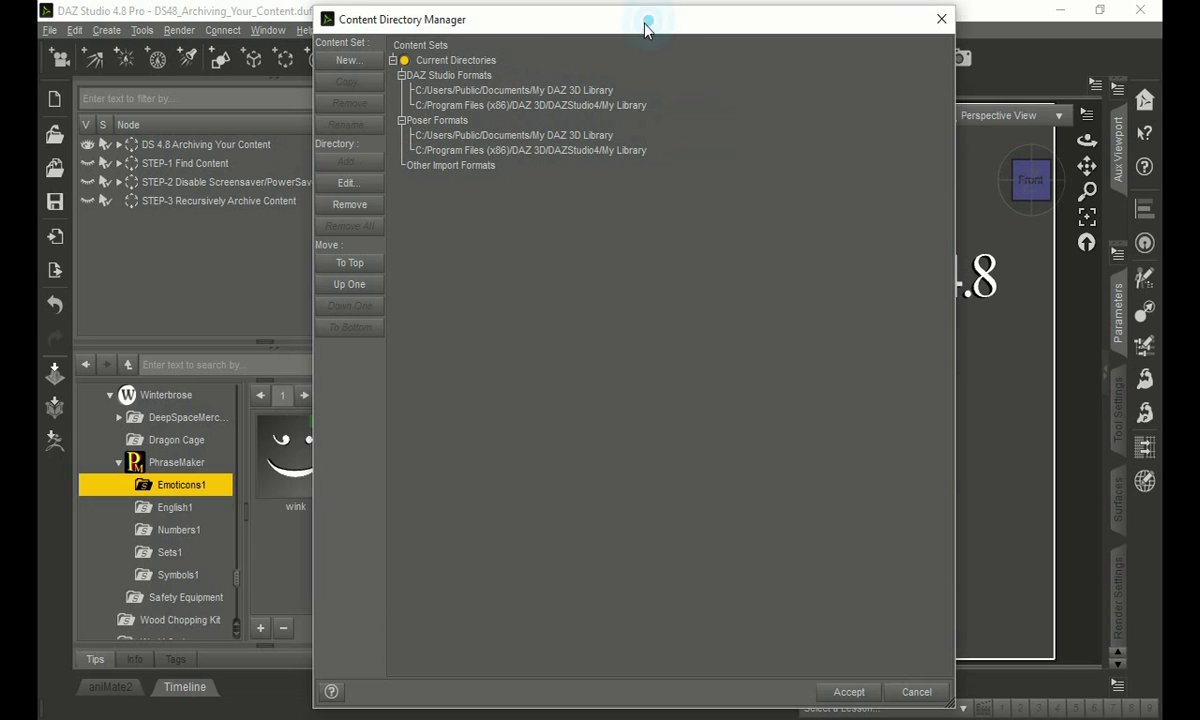
Step: Copy the path C:\Users\Public\Documents\My DAZ 3D Library from its folder browser
{"action": "left_click", "coordinate": [525, 91]}
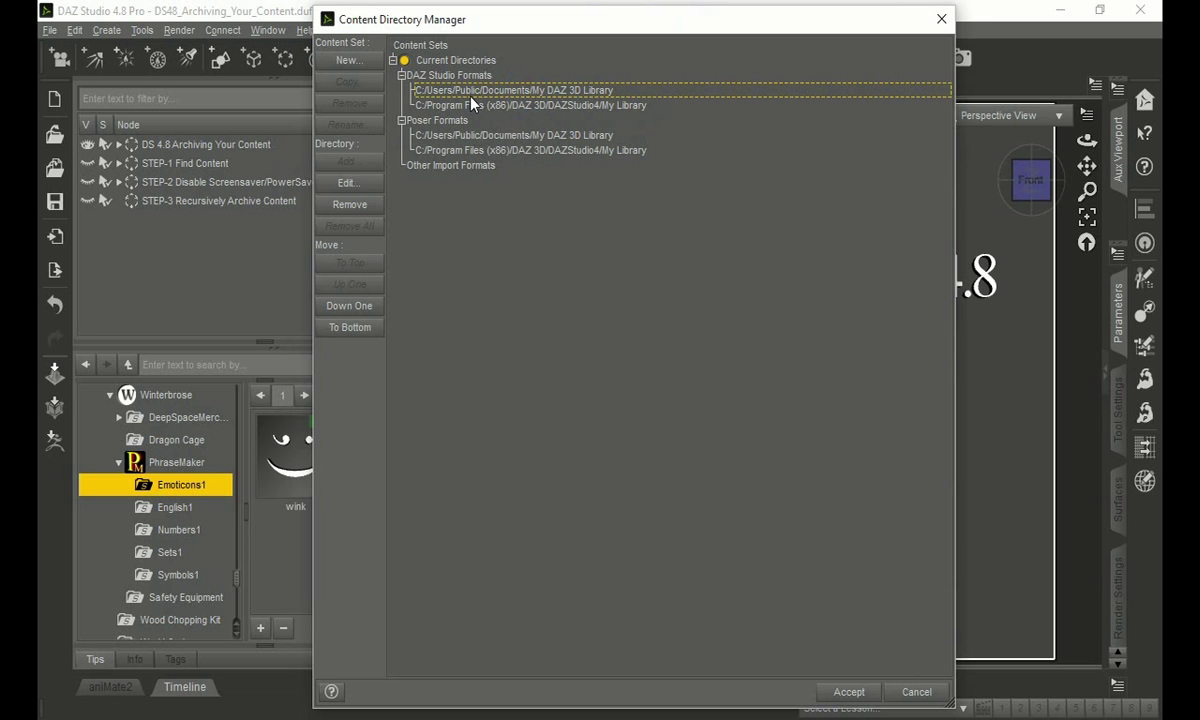
{"action": "left_click", "coordinate": [346, 183]}
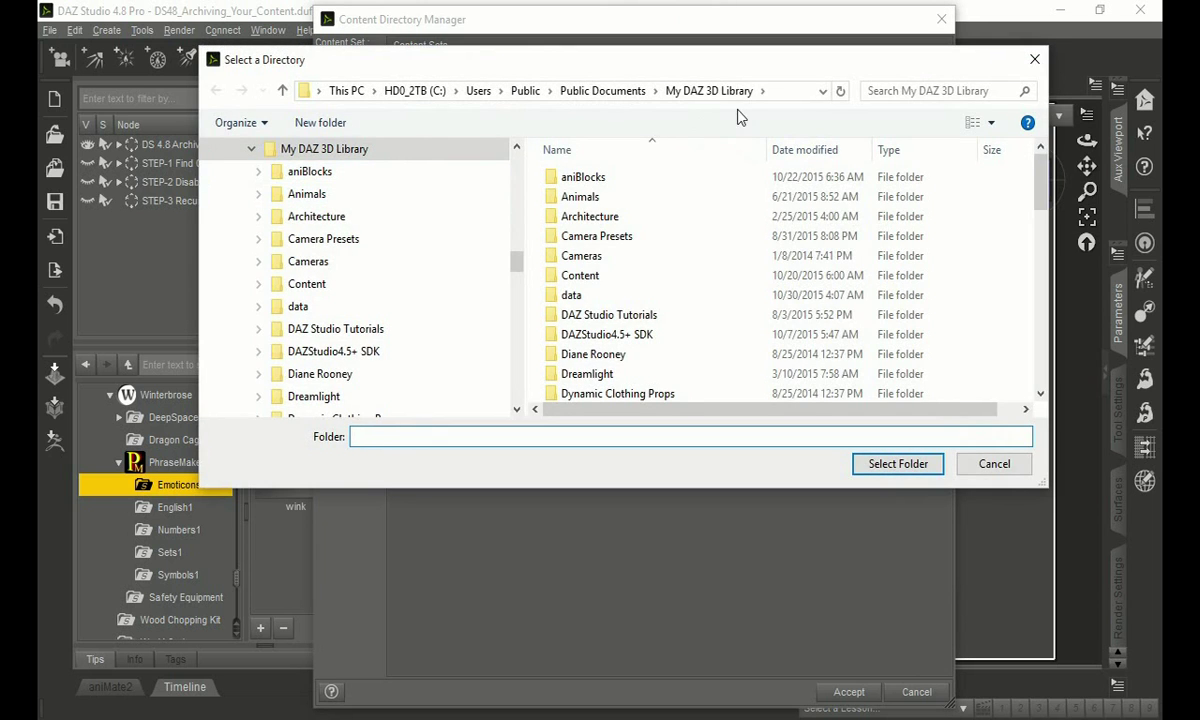
{"action": "left_click", "coordinate": [790, 92]}
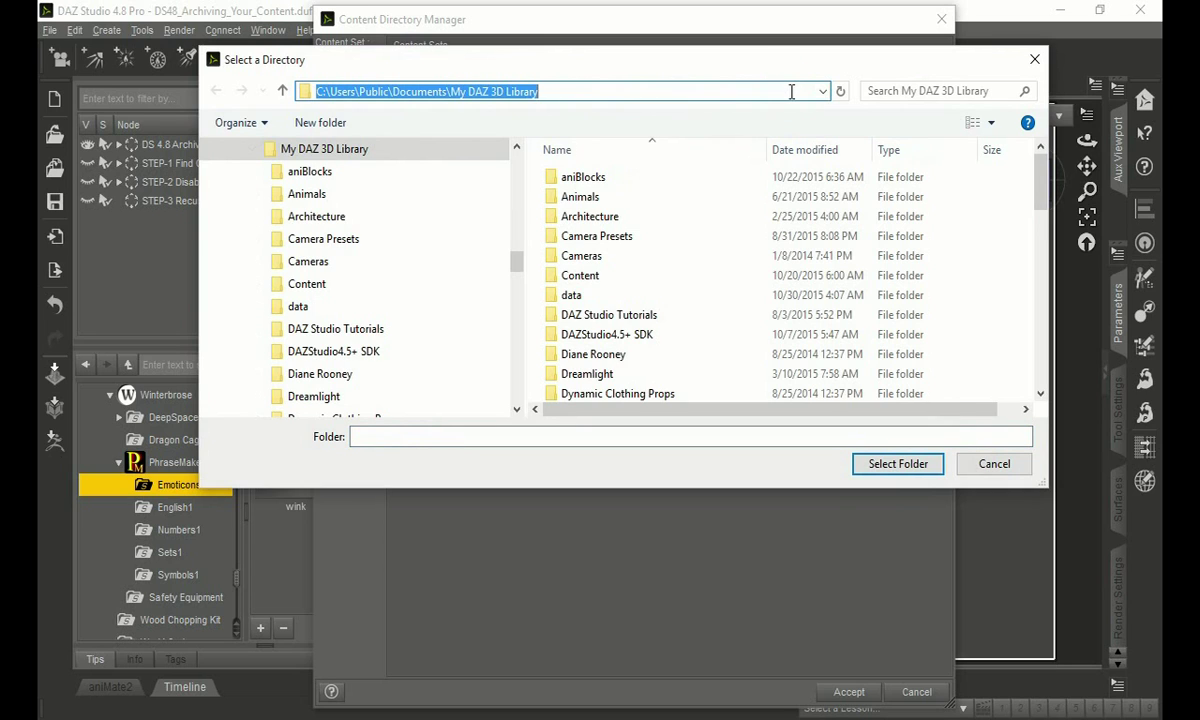
{"action": "right_click", "coordinate": [505, 97]}
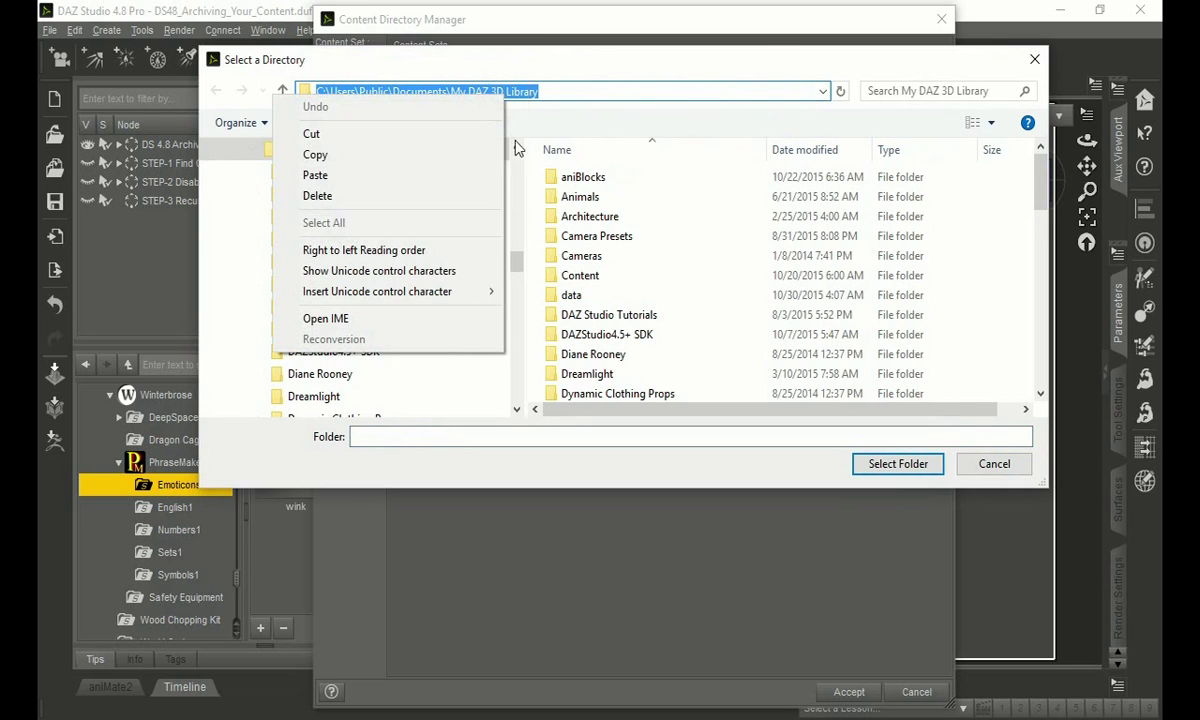
{"action": "left_click", "coordinate": [368, 157]}
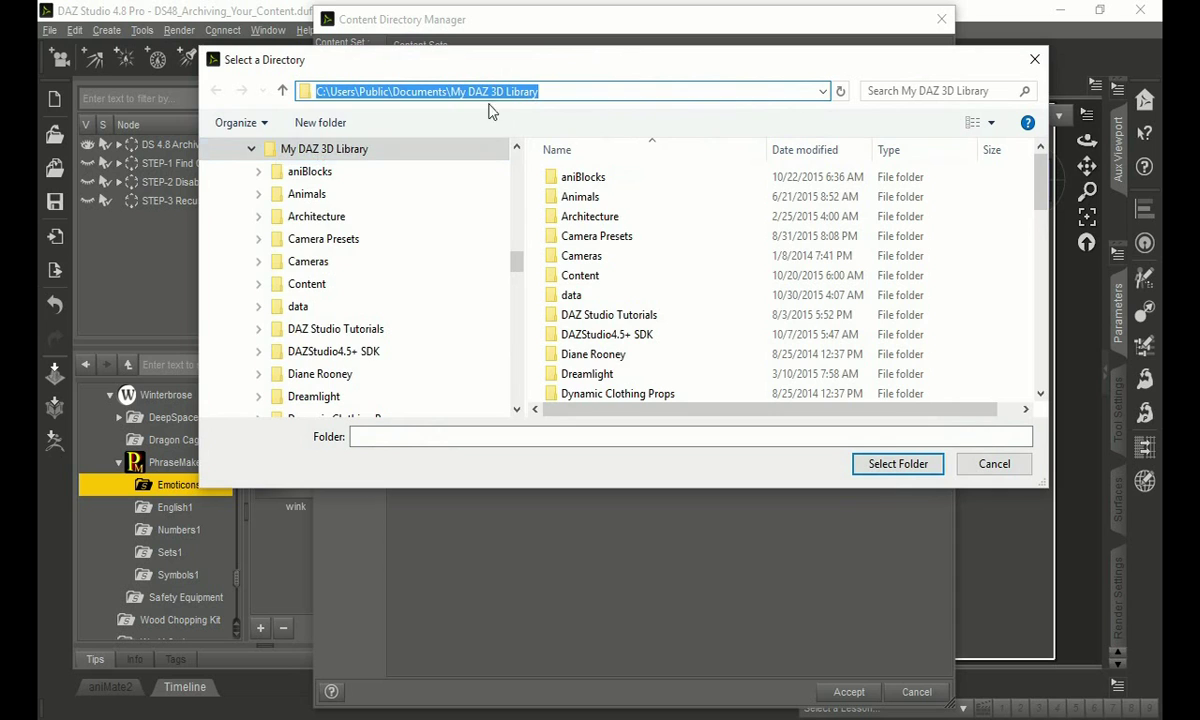
{"action": "left_click", "coordinate": [1034, 59]}
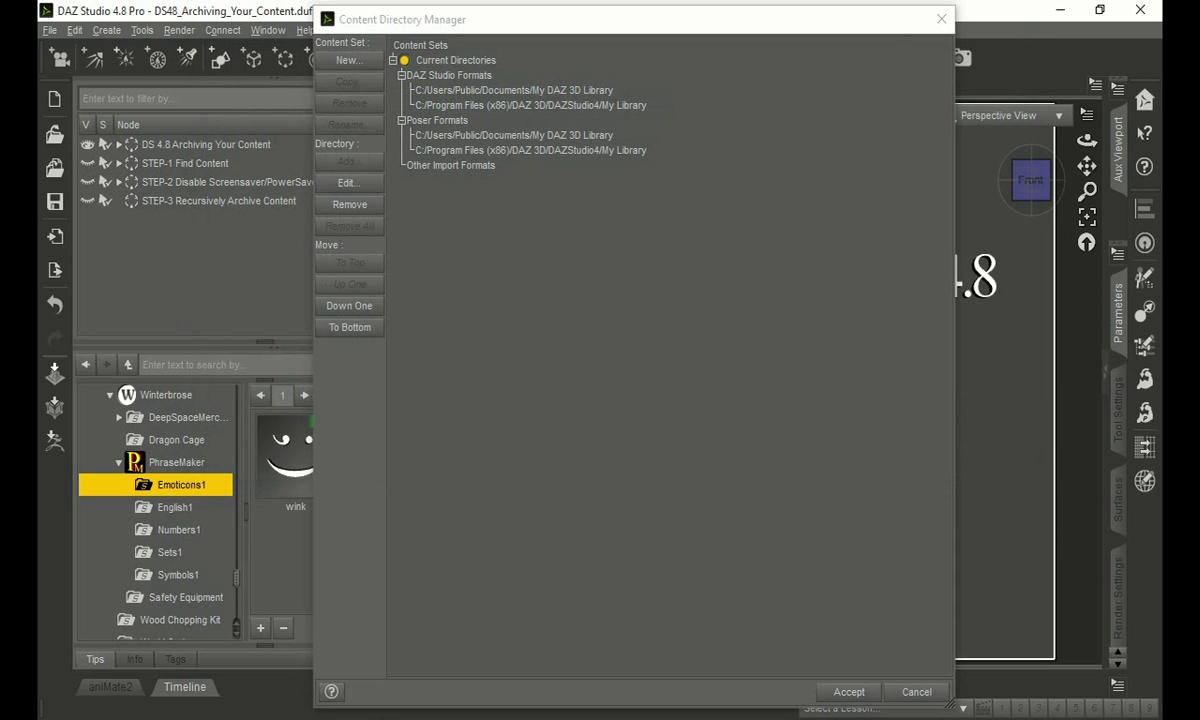
Step: Paste the public My DAZ 3D Library path onto the Notepad note's second line
{"action": "key", "text": "alt+Tab"}
{"action": "left_click", "coordinate": [500, 270]}
{"action": "left_click", "coordinate": [358, 253]}
{"action": "key", "text": "ctrl+v"}
{"action": "left_click", "coordinate": [440, 300]}
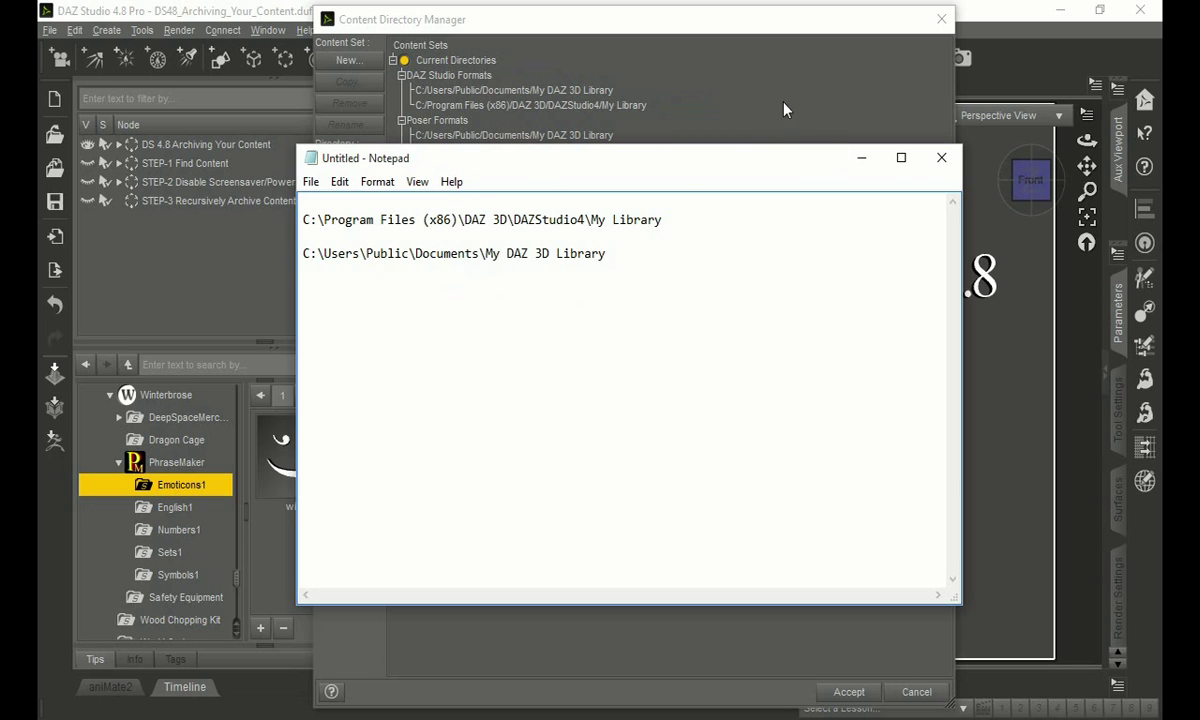
{"action": "left_click", "coordinate": [897, 28]}
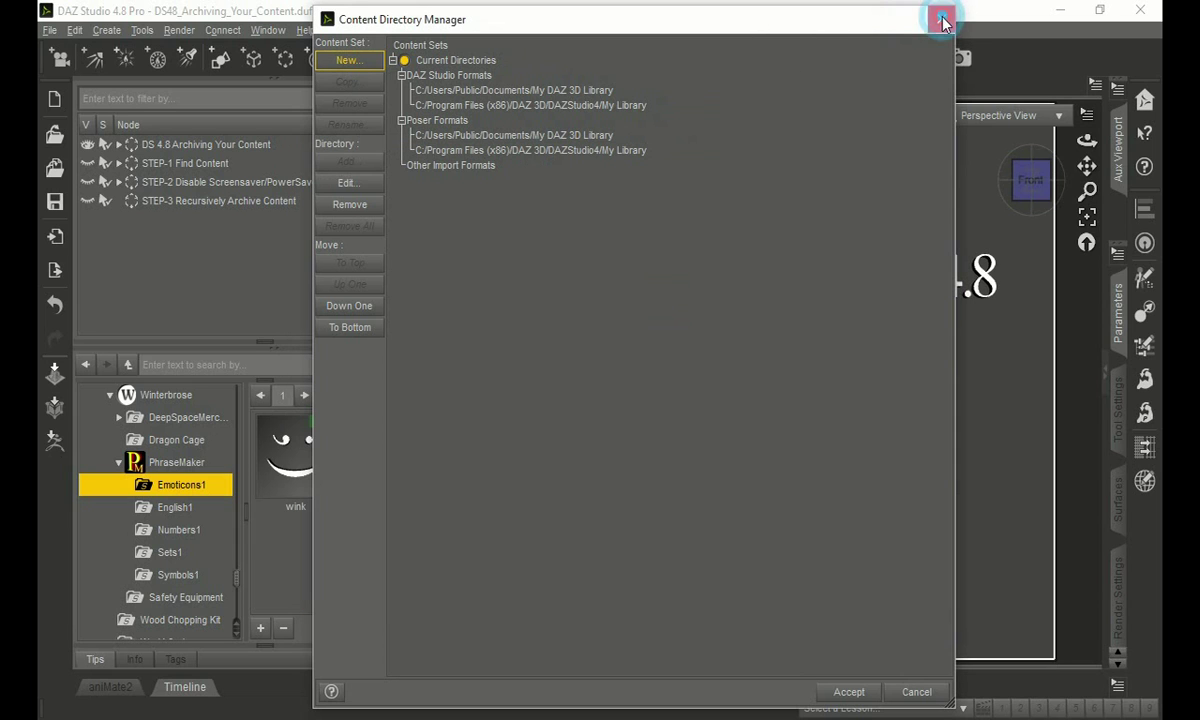
Step: Close the directory manager and copy the Program Files My Library path from Notepad
{"action": "left_click", "coordinate": [943, 20]}
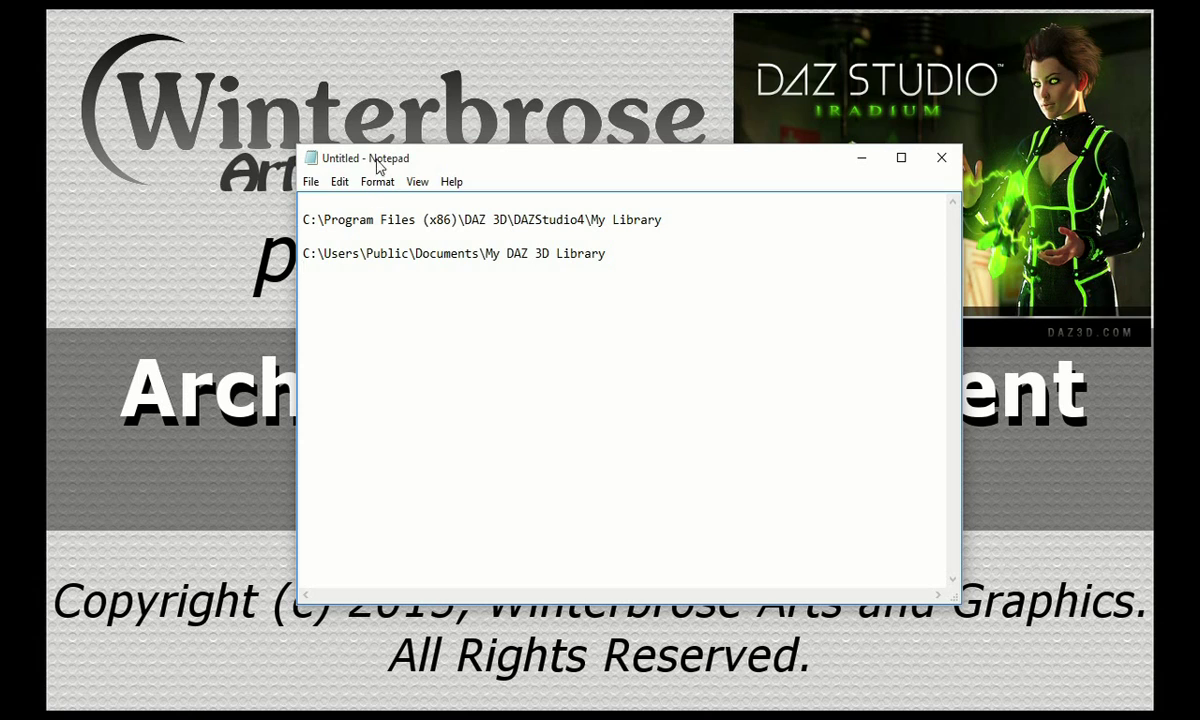
{"action": "left_click_drag", "start_coordinate": [303, 219], "coordinate": [666, 224]}
{"action": "right_click", "coordinate": [664, 222]}
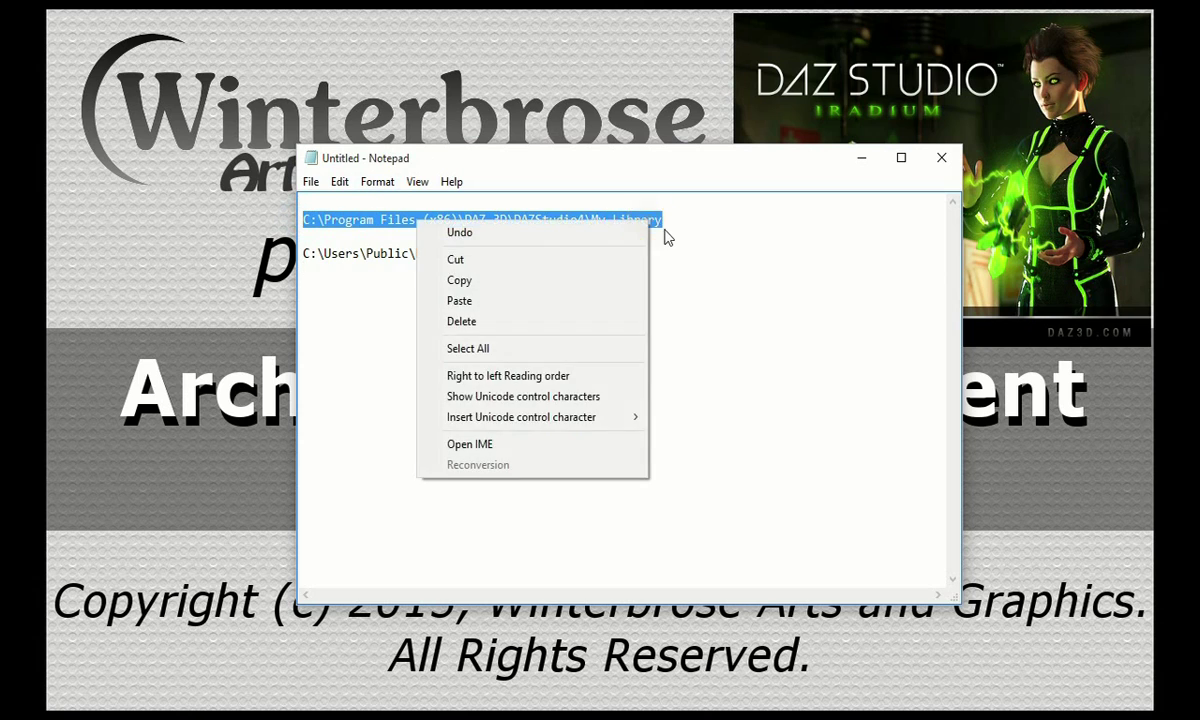
{"action": "left_click", "coordinate": [552, 280]}
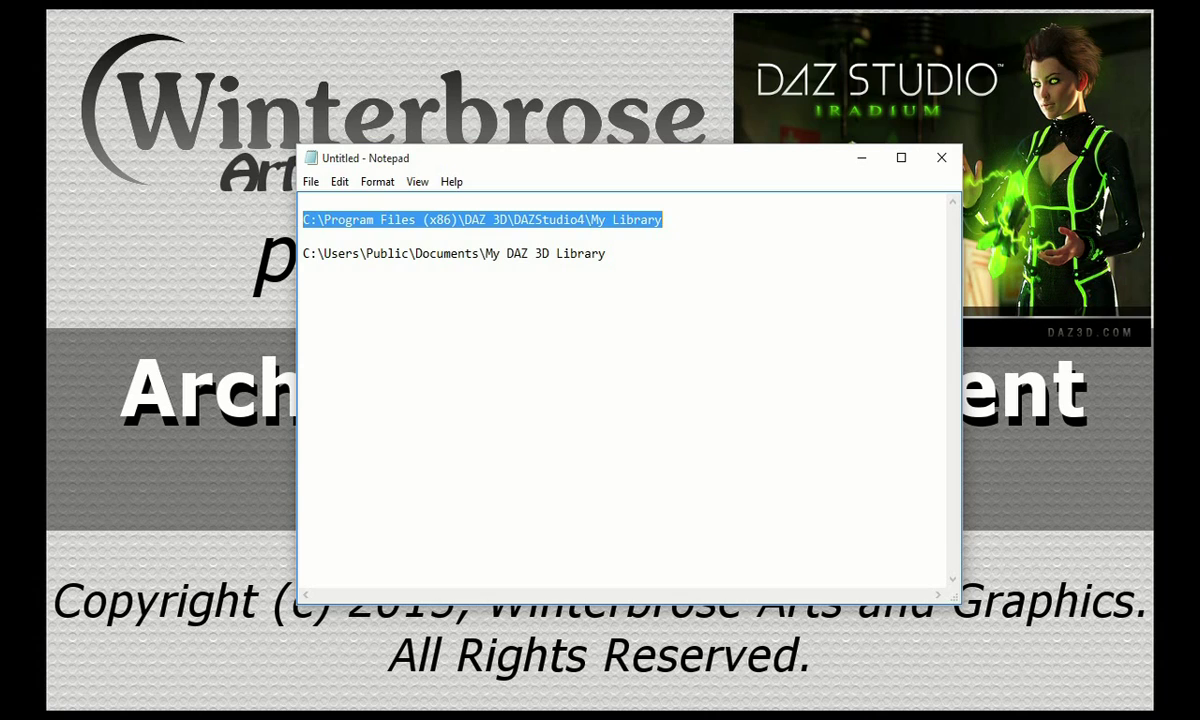
Step: Open File Explorer at C:\Program Files (x86)\DAZ 3D\DAZStudio4\My Library, maximized
{"action": "key", "text": "super+e"}
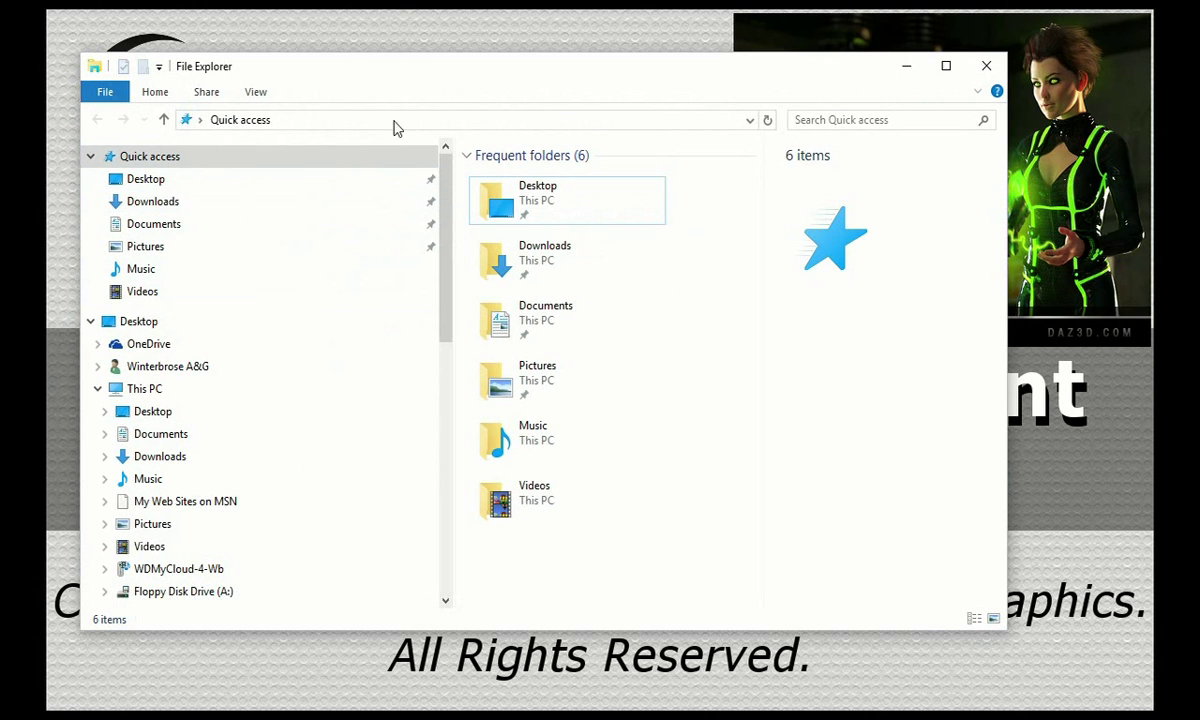
{"action": "left_click", "coordinate": [360, 120]}
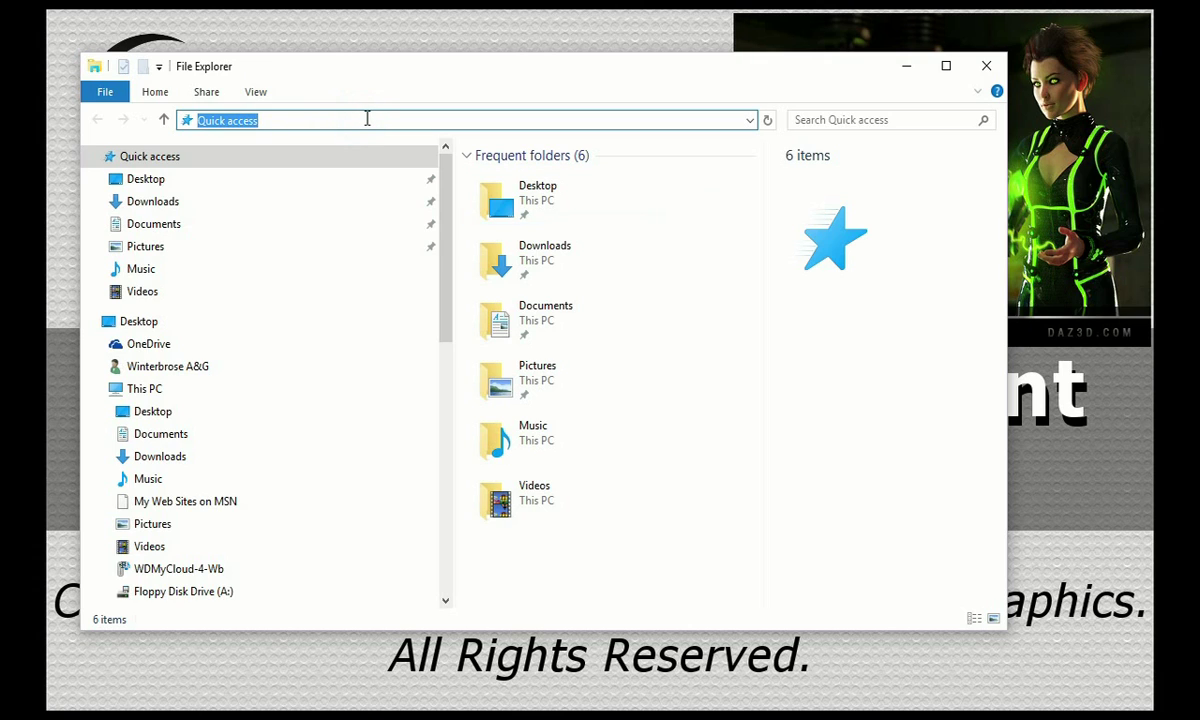
{"action": "right_click", "coordinate": [367, 116]}
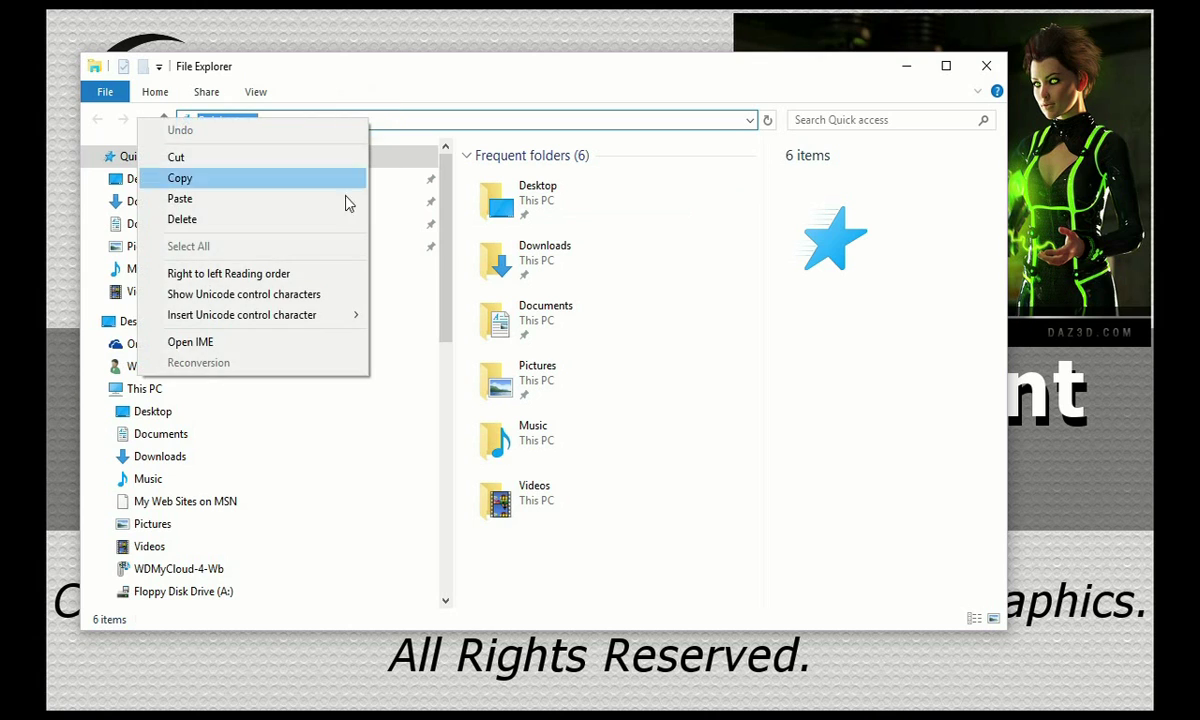
{"action": "left_click", "coordinate": [260, 198]}
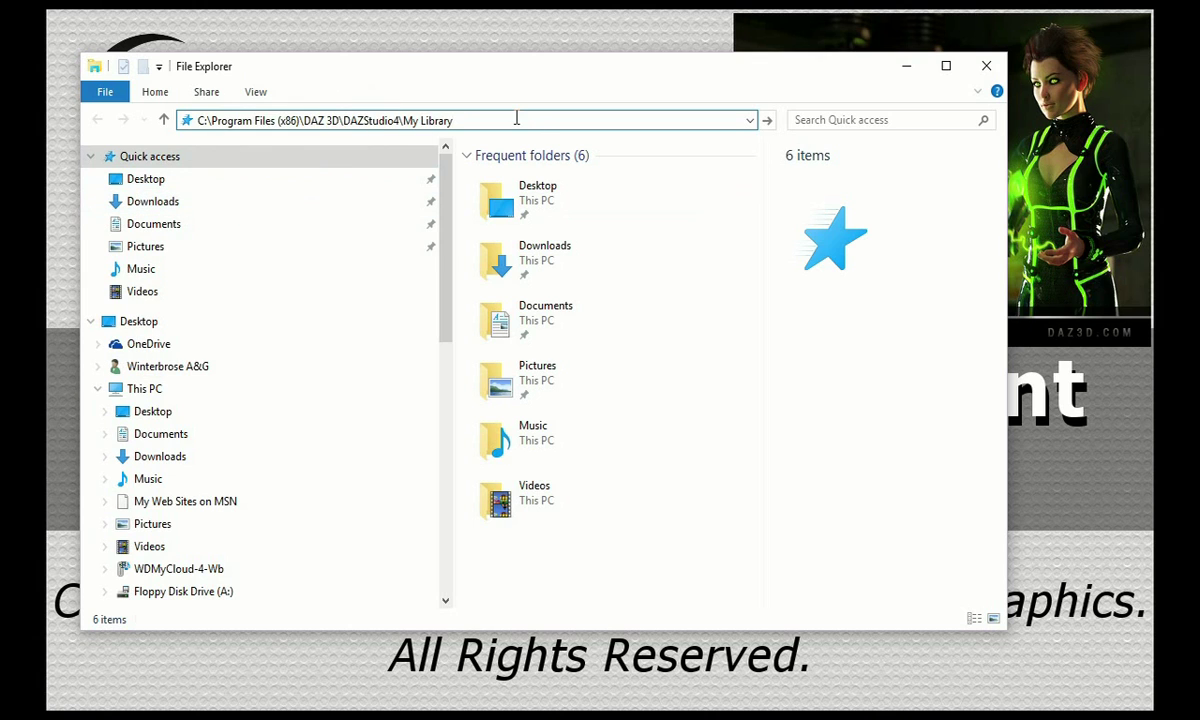
{"action": "key", "text": "Return"}
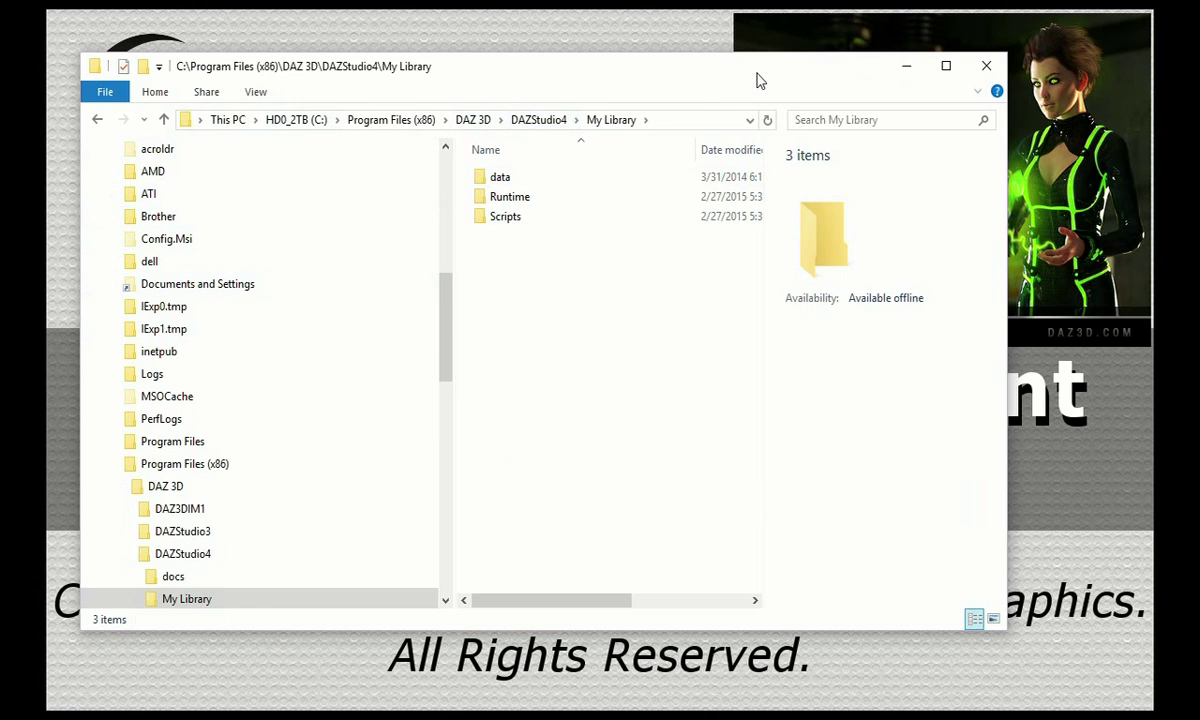
{"action": "left_click_drag", "start_coordinate": [761, 72], "coordinate": [831, 47]}
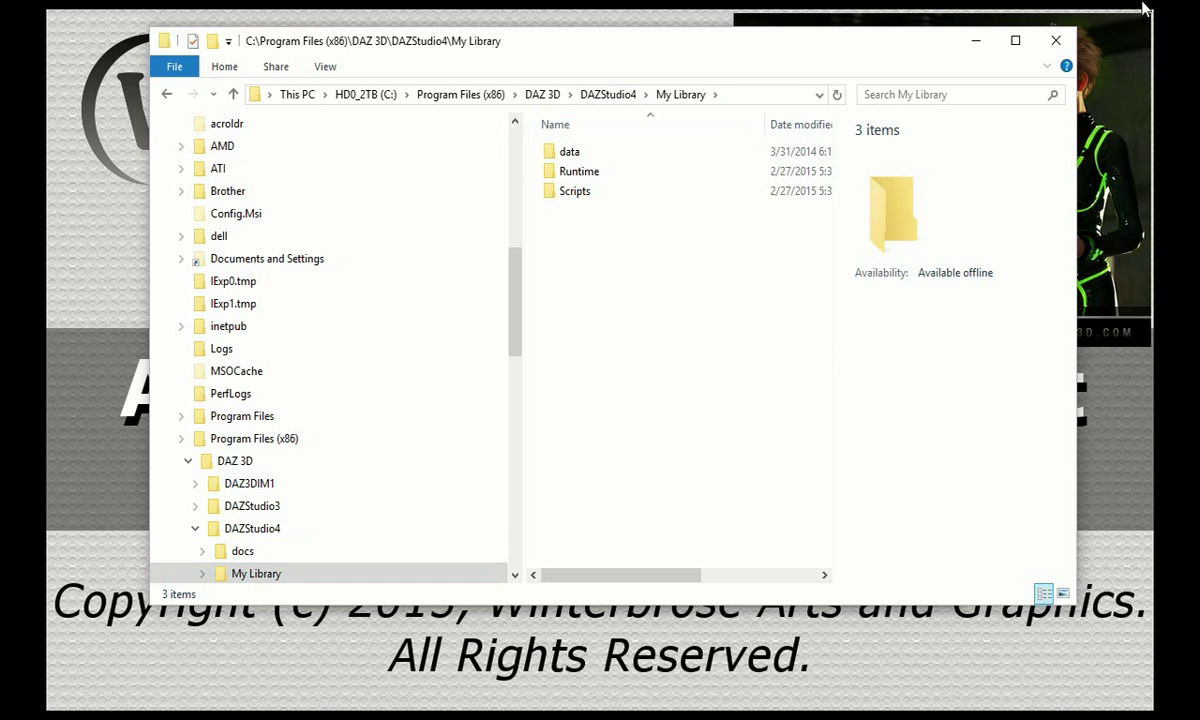
{"action": "left_click", "coordinate": [1015, 40]}
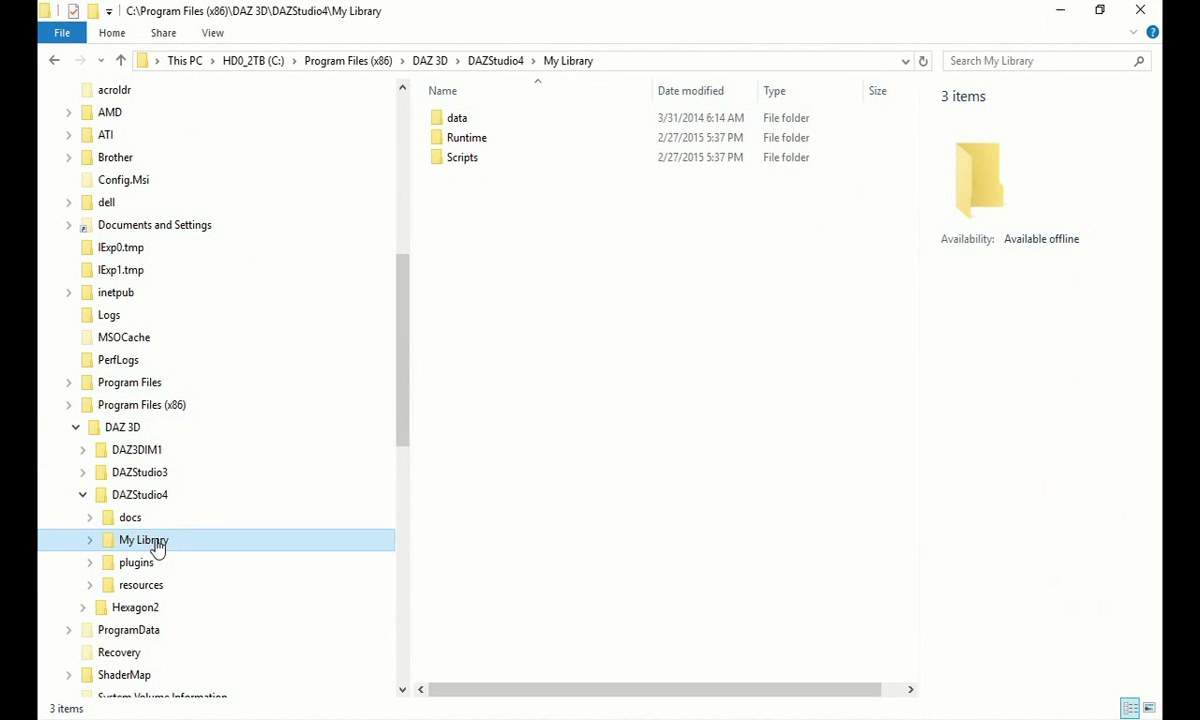
{"action": "left_click", "coordinate": [155, 544]}
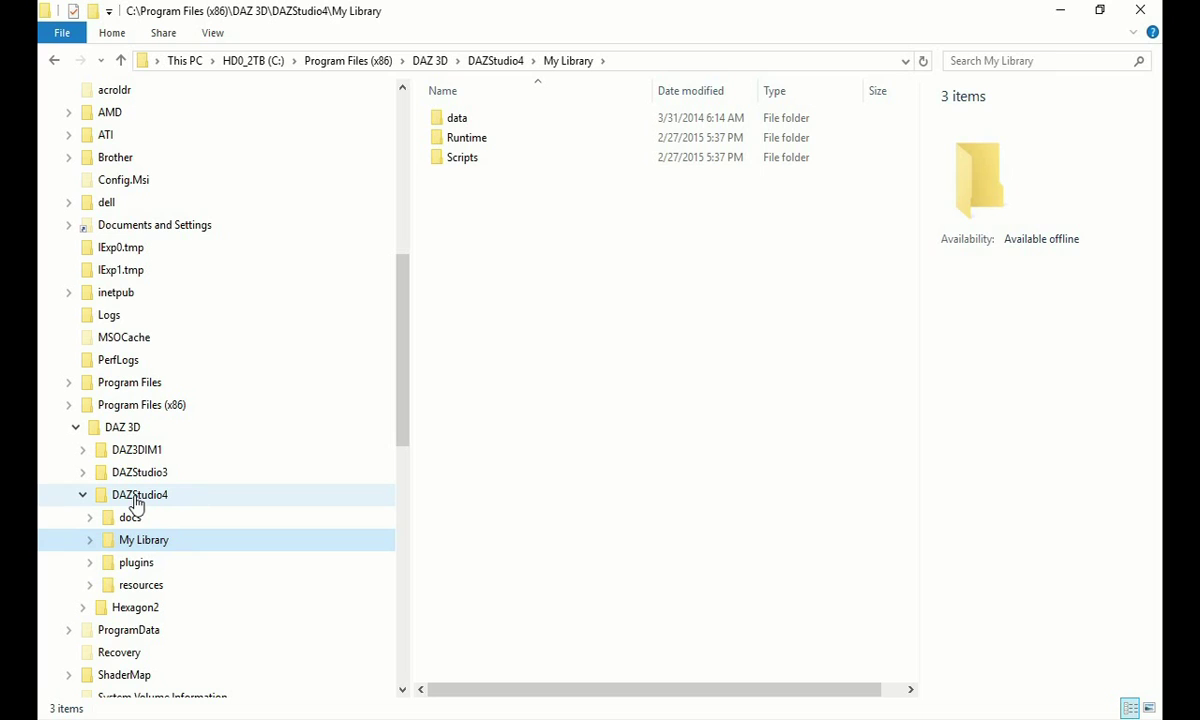
Step: From the DAZStudio4 folder, send My Library to WinZip's Add to Zip file dialog
{"action": "left_click", "coordinate": [137, 500]}
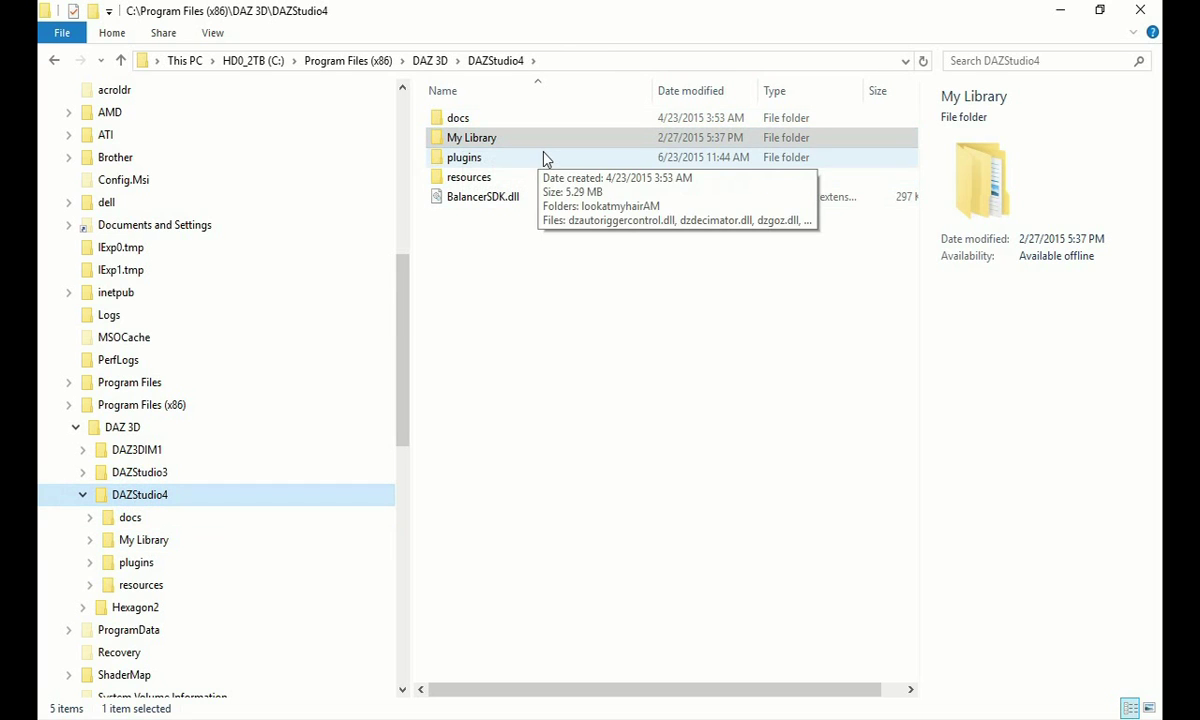
{"action": "left_click", "coordinate": [485, 142]}
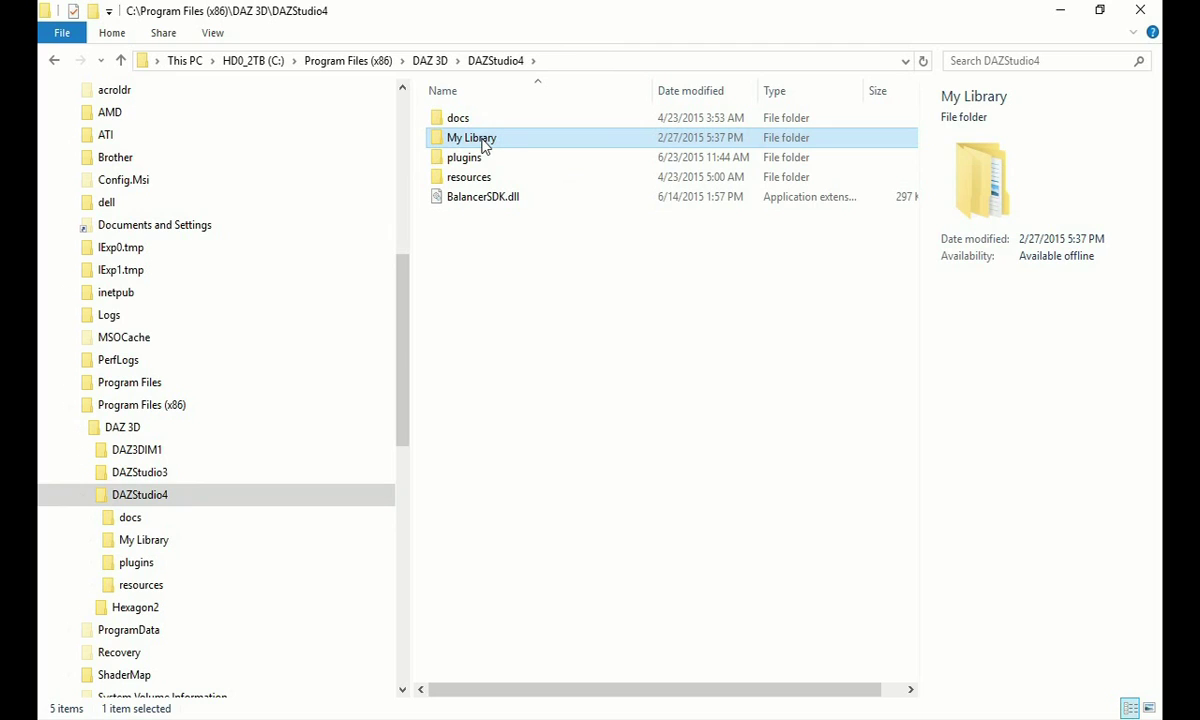
{"action": "right_click", "coordinate": [501, 138]}
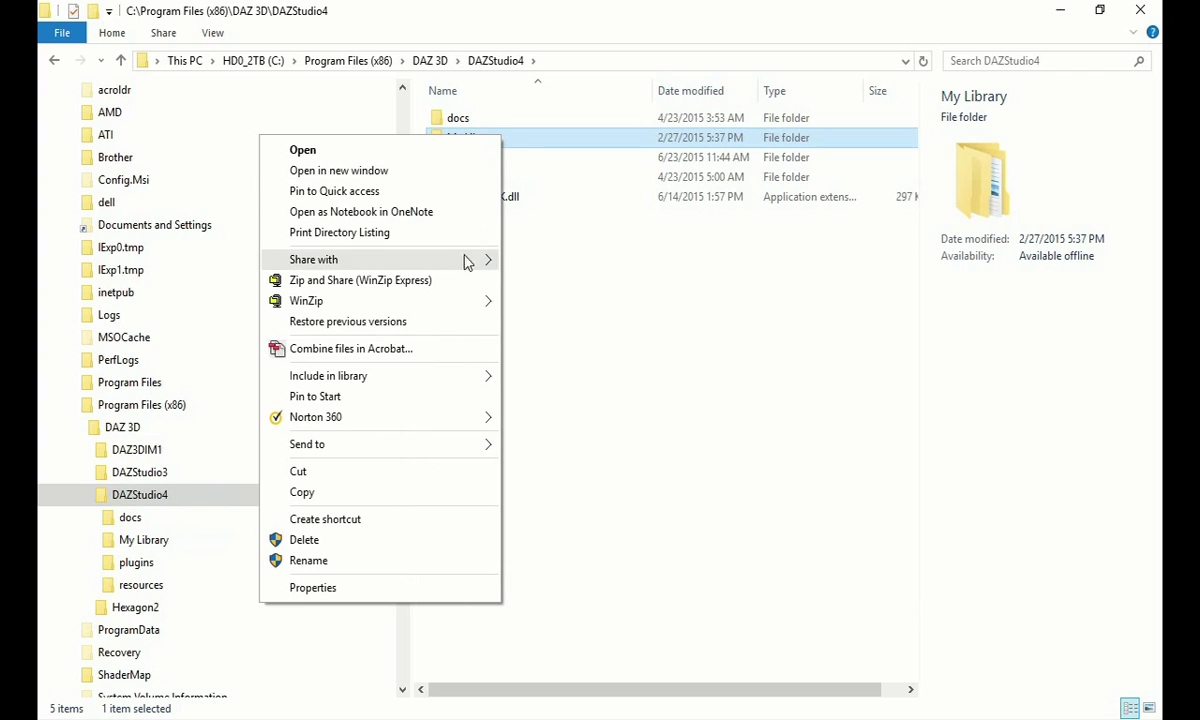
{"action": "mouse_move", "coordinate": [445, 302]}
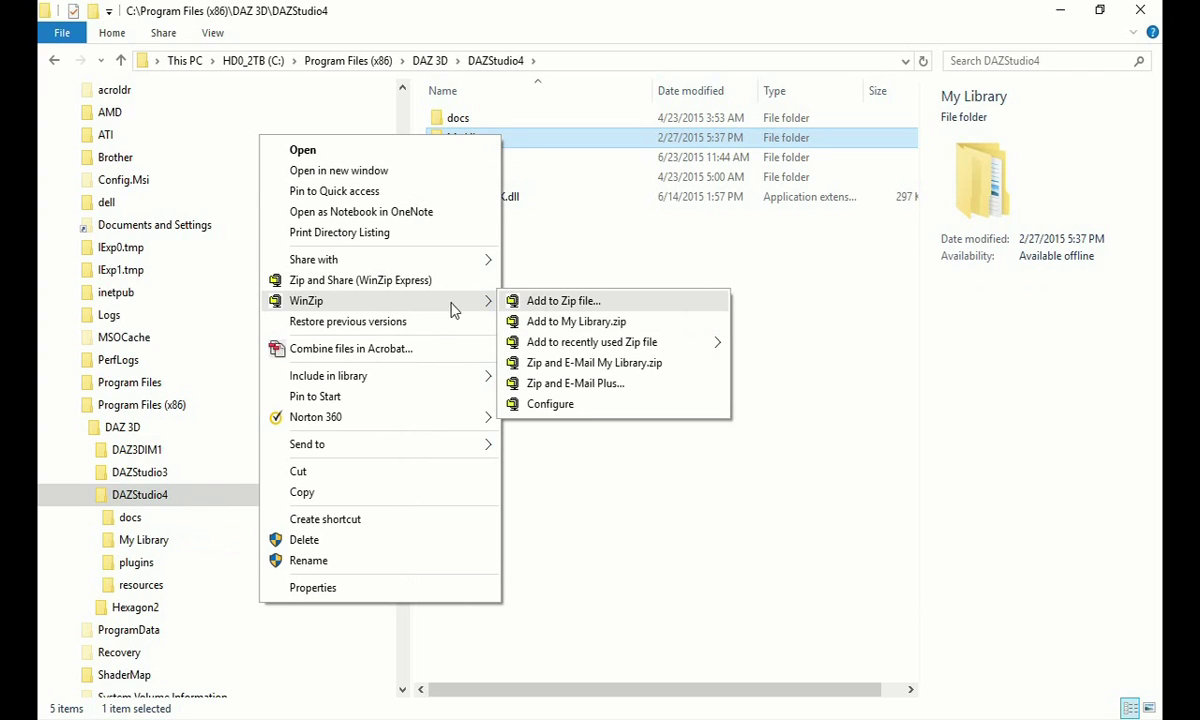
{"action": "left_click", "coordinate": [583, 305]}
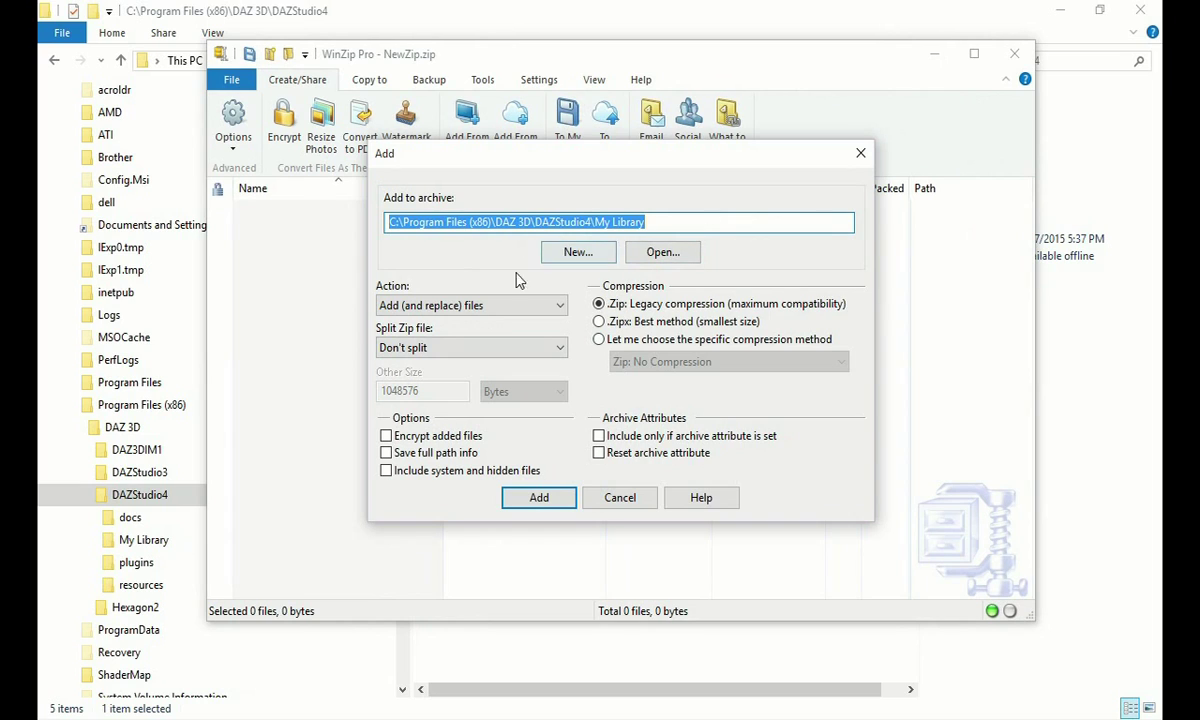
Step: Create a new archive named 2015-11-02_MyContent.zip in Documents as the target
{"action": "left_click", "coordinate": [567, 256]}
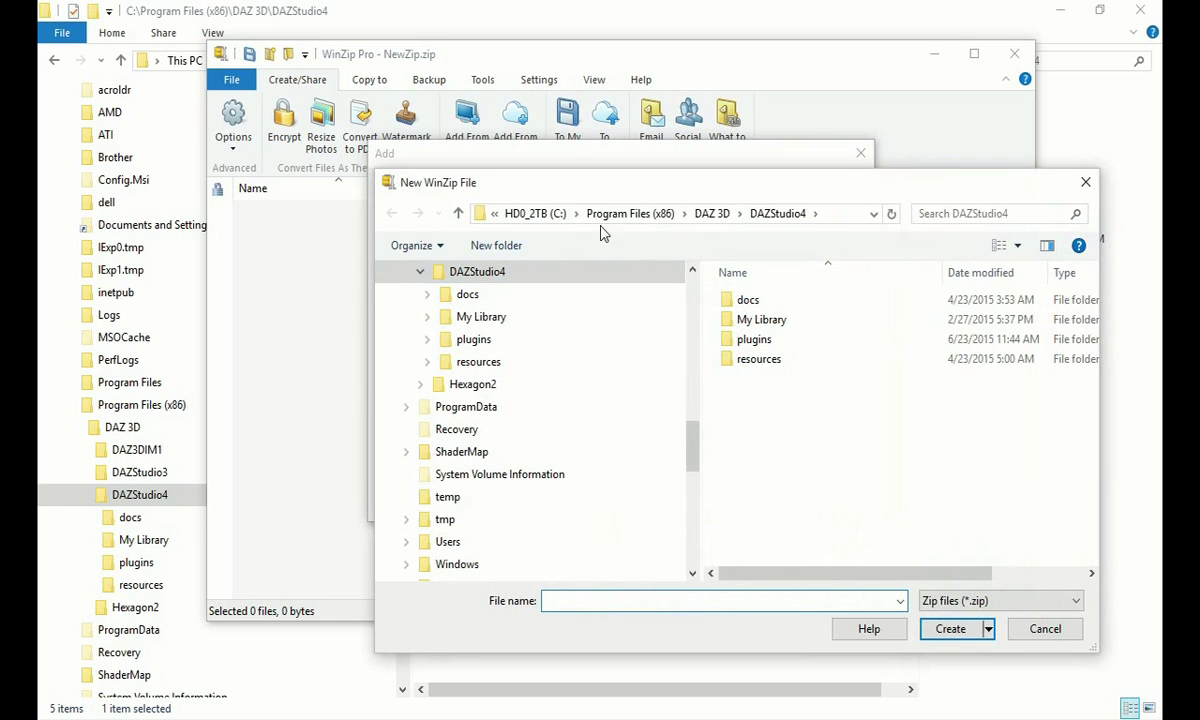
{"action": "left_click_drag", "start_coordinate": [694, 428], "coordinate": [702, 287]}
{"action": "left_click", "coordinate": [471, 347]}
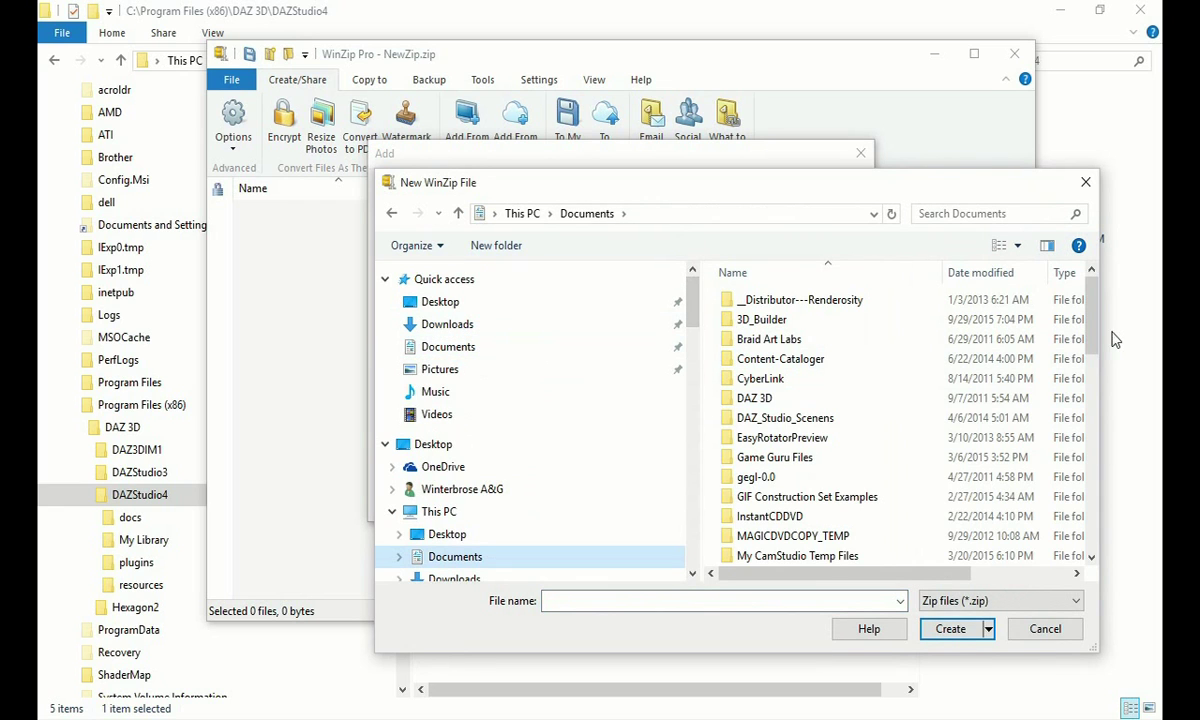
{"action": "left_click_drag", "start_coordinate": [1092, 341], "coordinate": [1092, 530]}
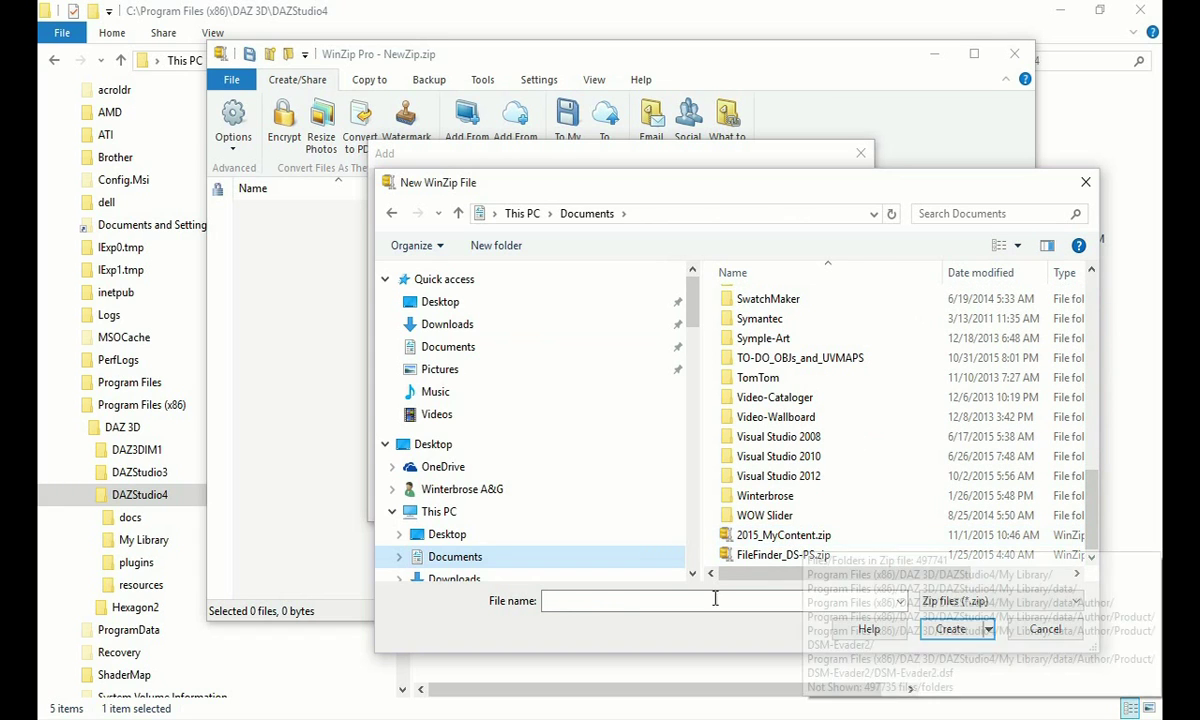
{"action": "left_click", "coordinate": [585, 601]}
{"action": "type", "text": "2015-11-02_MyContent.zip"}
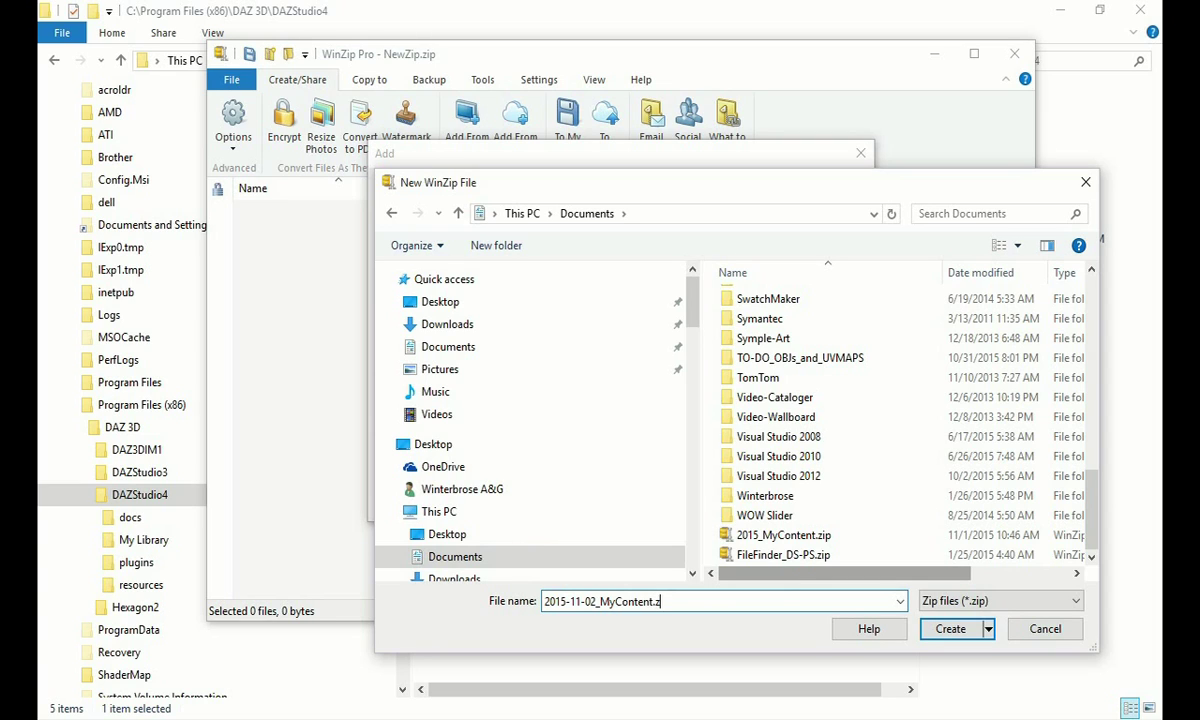
{"action": "left_click", "coordinate": [953, 630]}
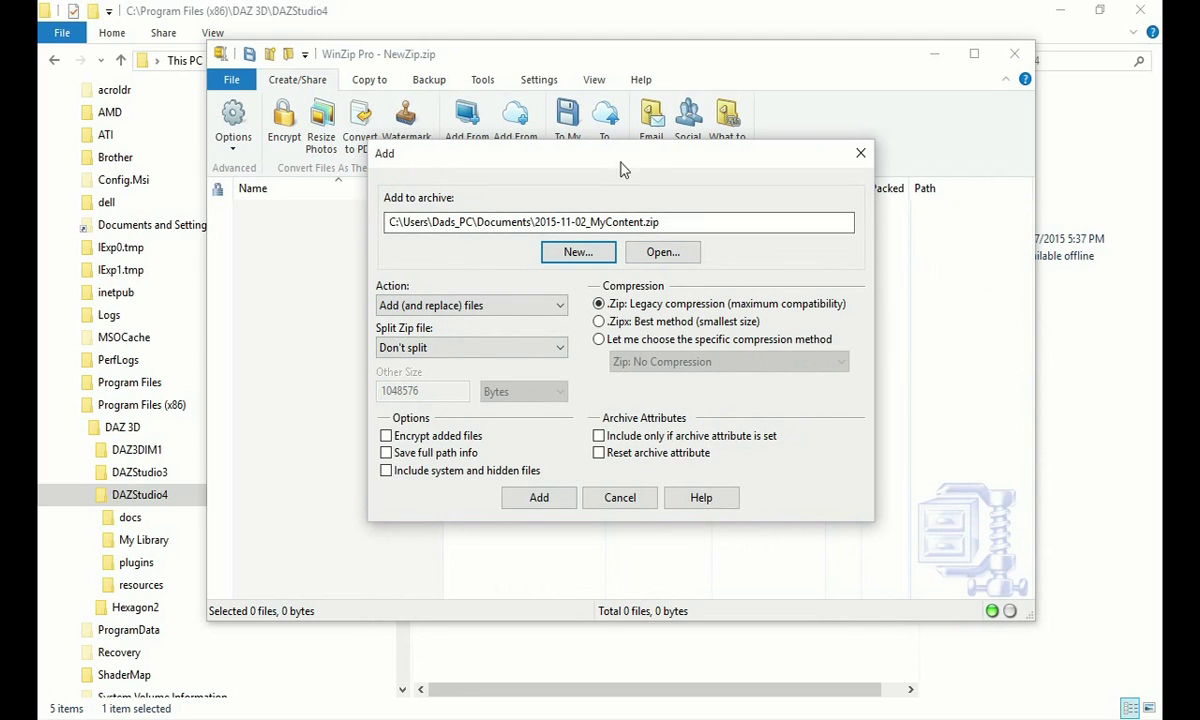
Step: With Save full path info ticked, add My Library into 2015-11-02_MyContent.zip
{"action": "left_click_drag", "start_coordinate": [578, 155], "coordinate": [616, 160]}
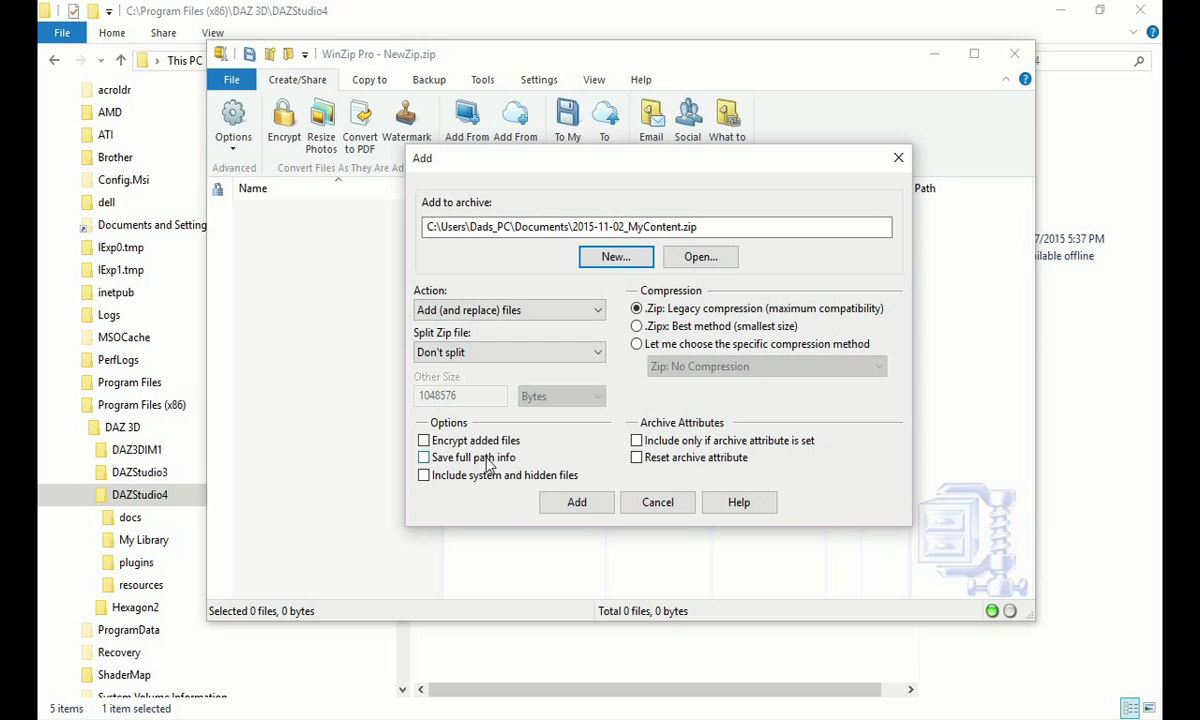
{"action": "left_click", "coordinate": [425, 458]}
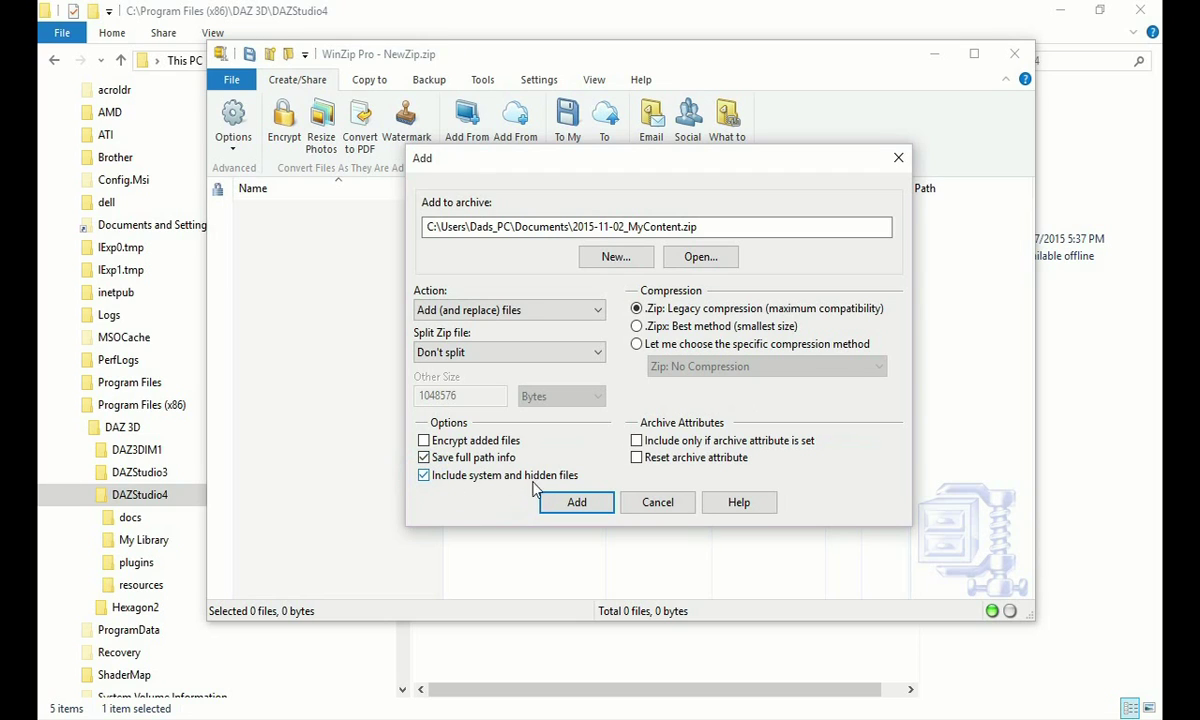
{"action": "left_click", "coordinate": [576, 505]}
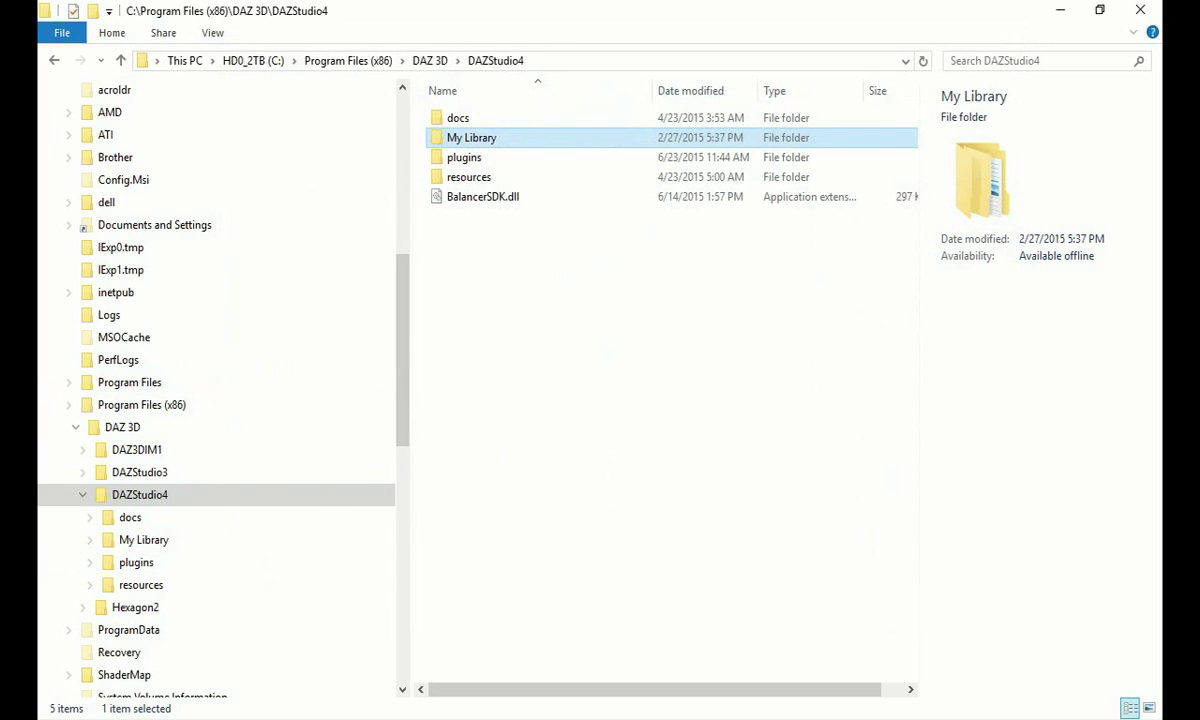
Step: Open 2015-11-02_MyContent.zip from the Documents folder
{"action": "left_click_drag", "start_coordinate": [402, 300], "coordinate": [407, 147]}
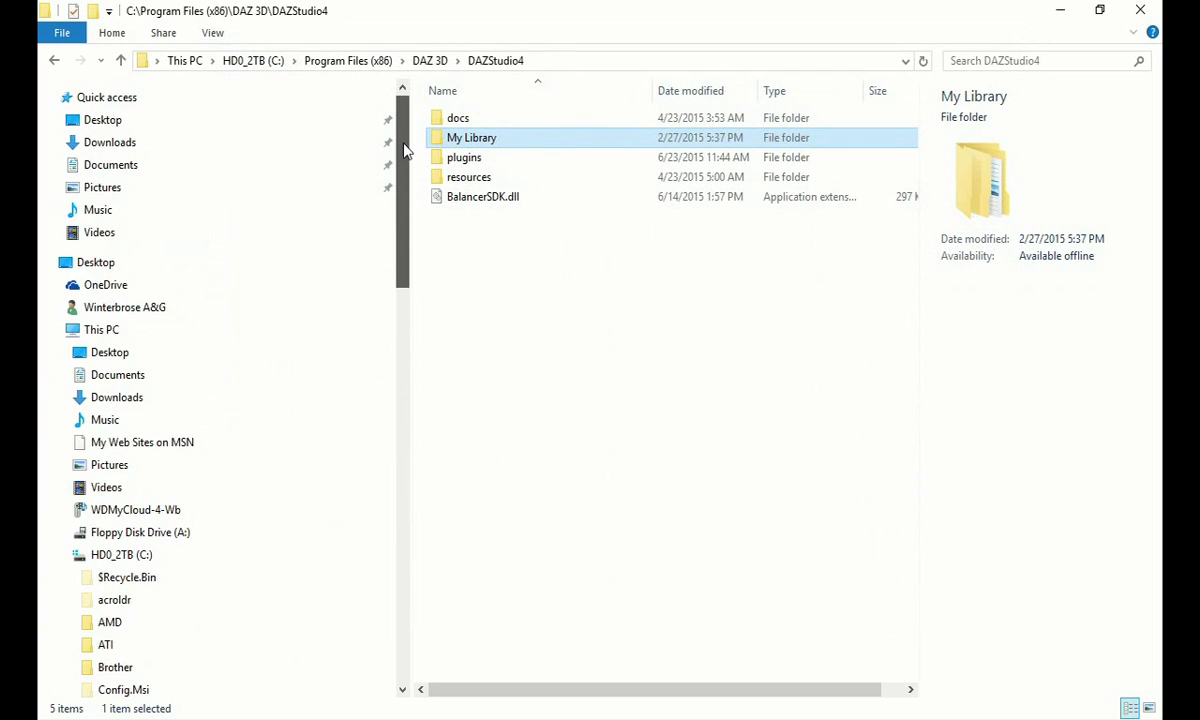
{"action": "left_click", "coordinate": [124, 172]}
{"action": "left_click_drag", "start_coordinate": [912, 246], "coordinate": [918, 540]}
{"action": "left_click", "coordinate": [528, 207]}
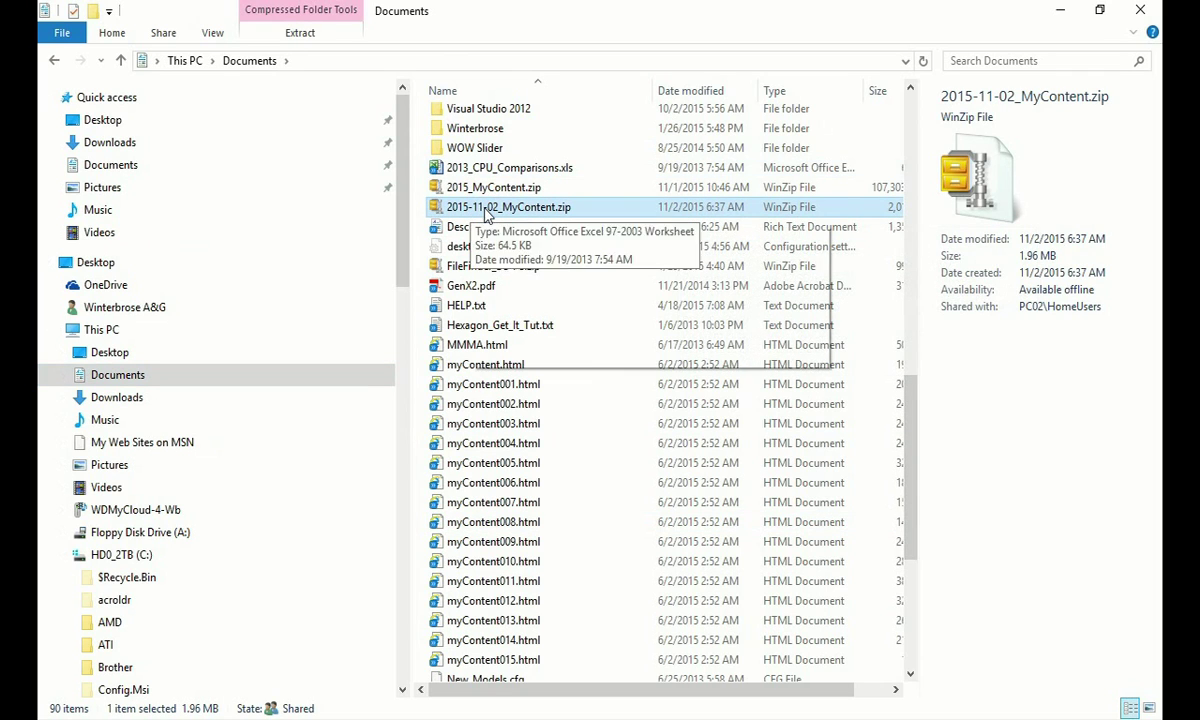
{"action": "double_click", "coordinate": [461, 207]}
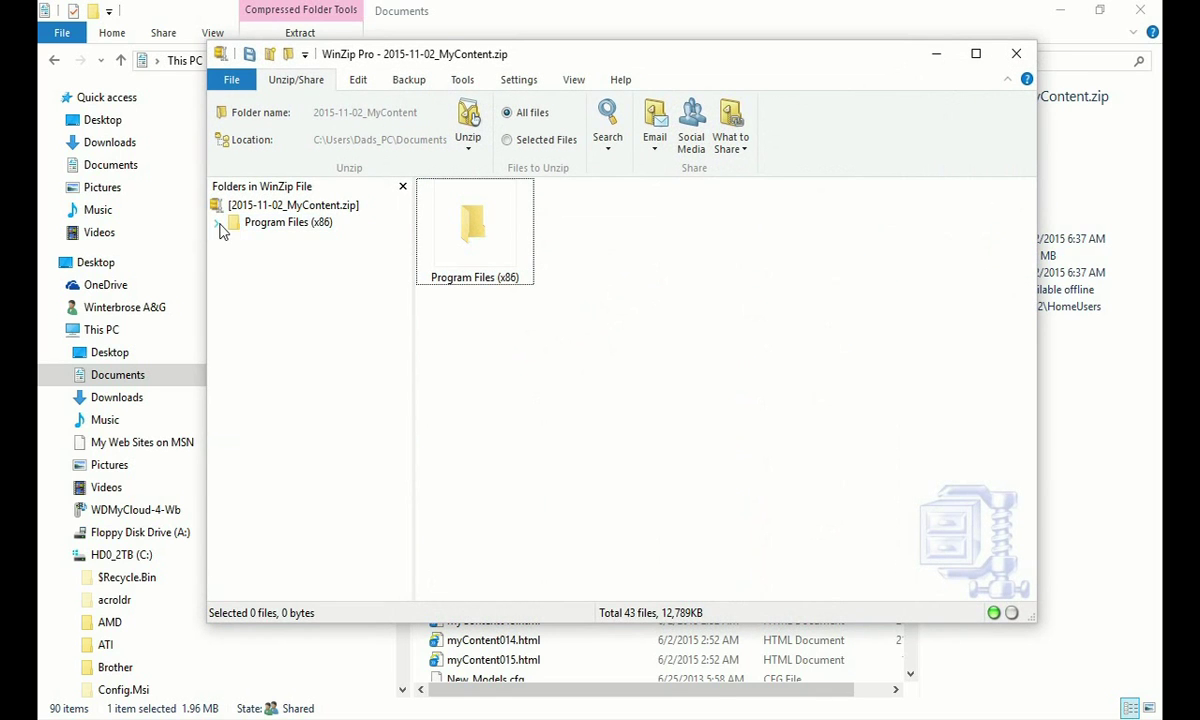
Step: Expand Program Files (x86) > DAZ 3D > DAZStudio4 > My Library in the archive, then close WinZip
{"action": "left_click", "coordinate": [217, 223]}
{"action": "left_click", "coordinate": [233, 239]}
{"action": "left_click", "coordinate": [249, 256]}
{"action": "left_click", "coordinate": [266, 273]}
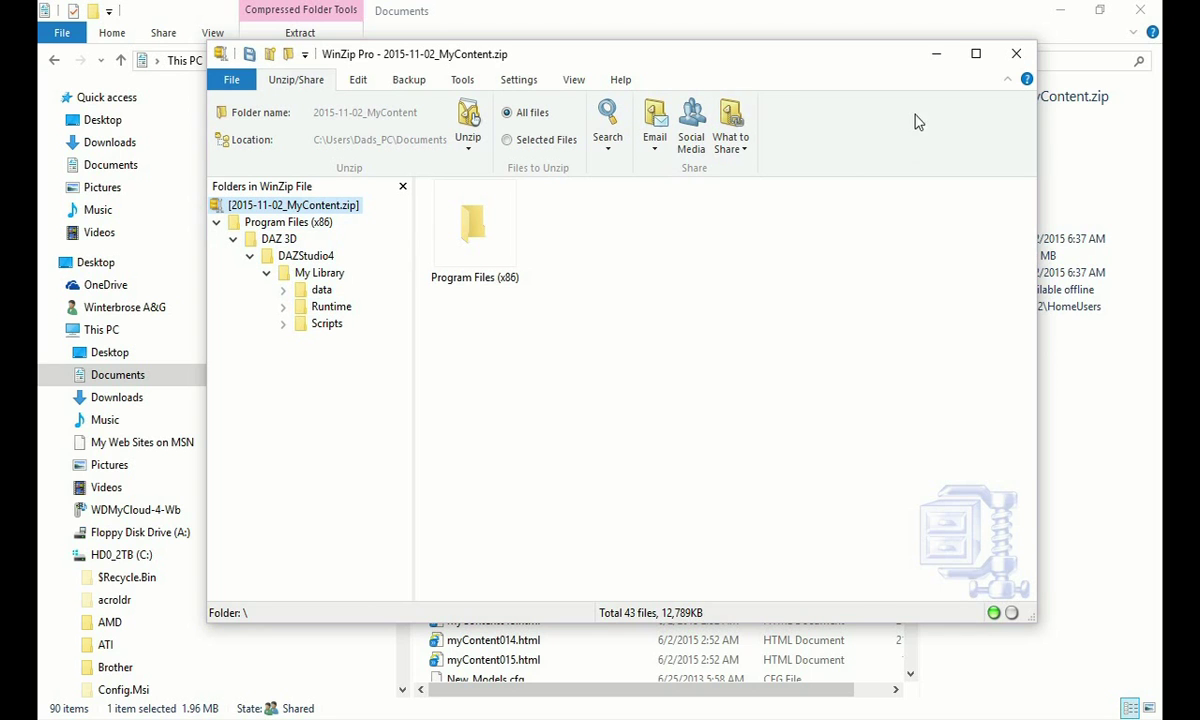
{"action": "left_click", "coordinate": [1016, 53]}
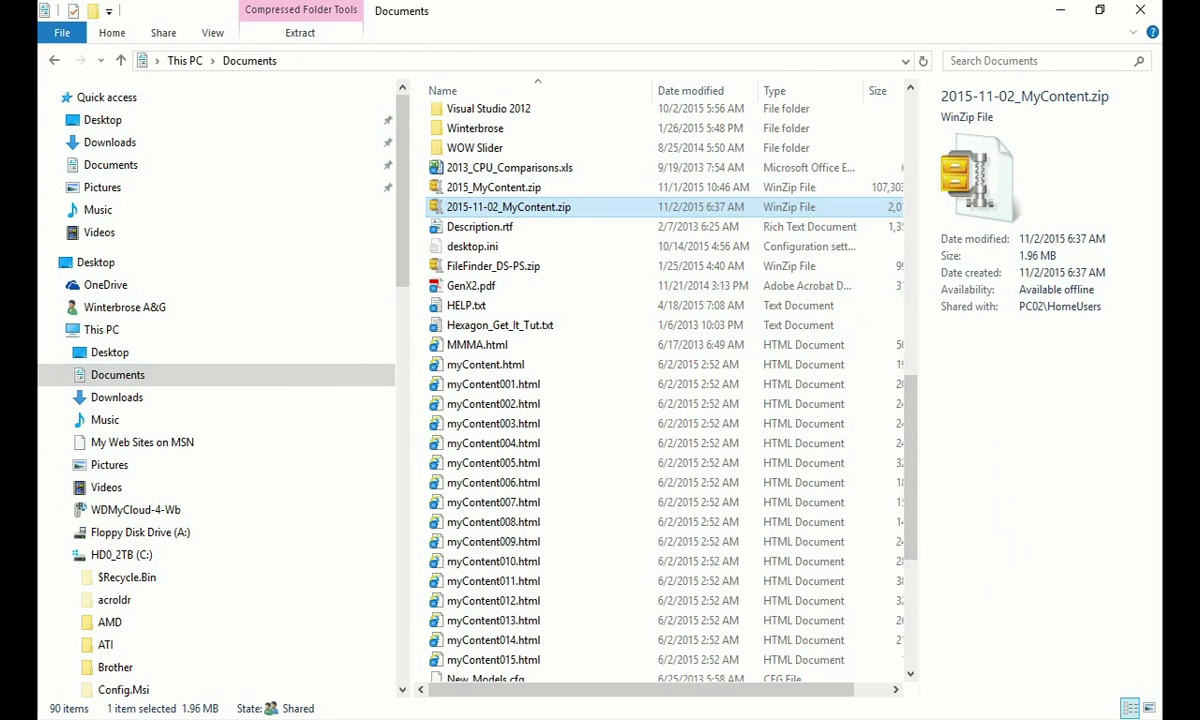
Step: Copy the second Notepad line, C:\Users\Public\Documents\My DAZ 3D Library
{"action": "key", "text": "alt+Tab"}
{"action": "key", "text": "alt+Tab"}
{"action": "key", "text": "alt+Tab"}
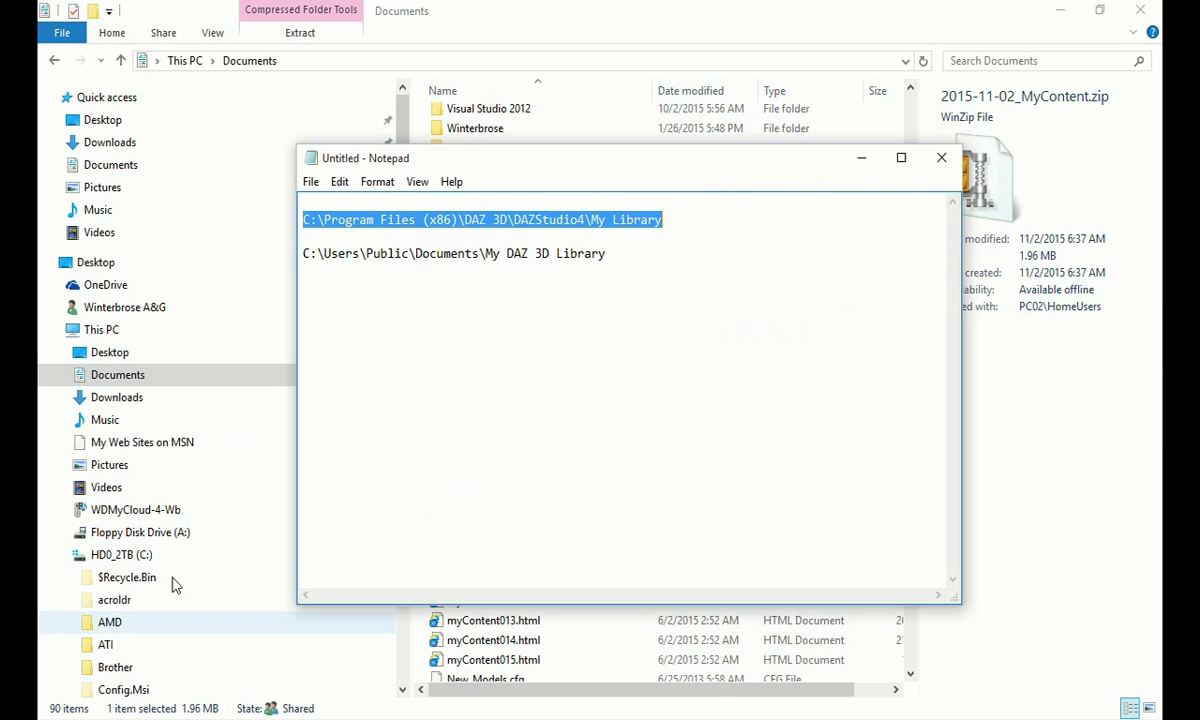
{"action": "left_click", "coordinate": [540, 370]}
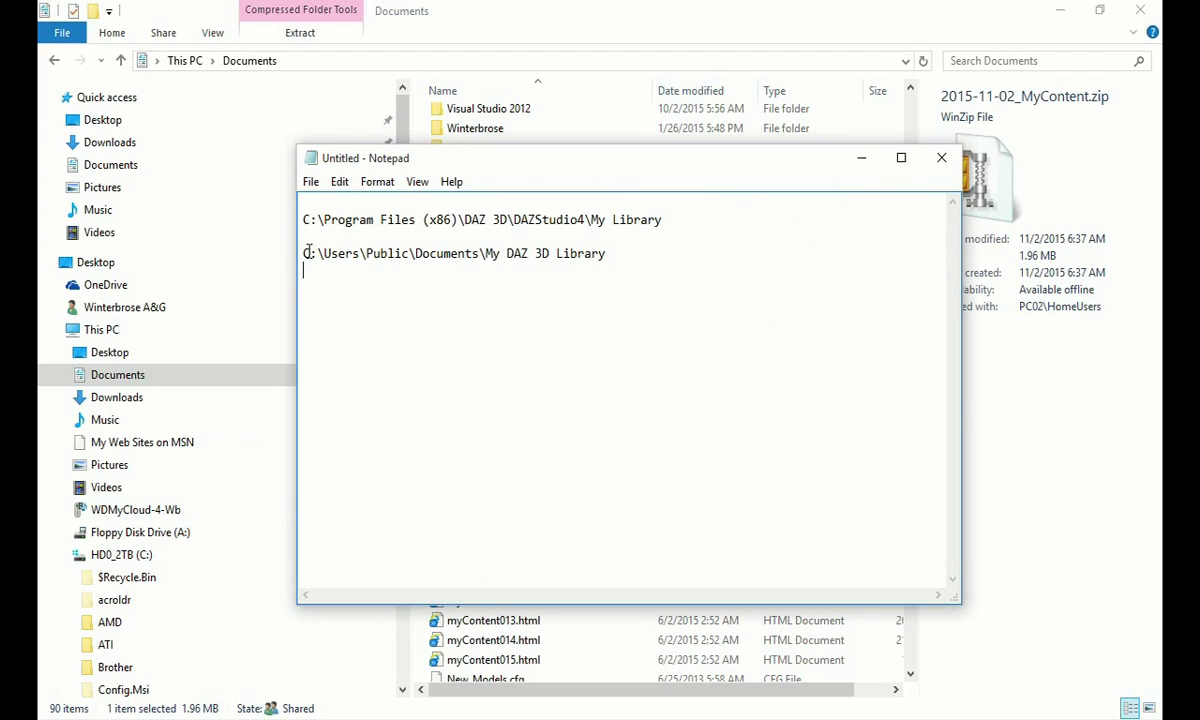
{"action": "left_click_drag", "start_coordinate": [302, 256], "coordinate": [482, 256]}
{"action": "left_click", "coordinate": [600, 242]}
{"action": "left_click_drag", "start_coordinate": [600, 242], "coordinate": [629, 257]}
{"action": "left_click", "coordinate": [464, 300]}
{"action": "left_click_drag", "start_coordinate": [305, 254], "coordinate": [612, 252]}
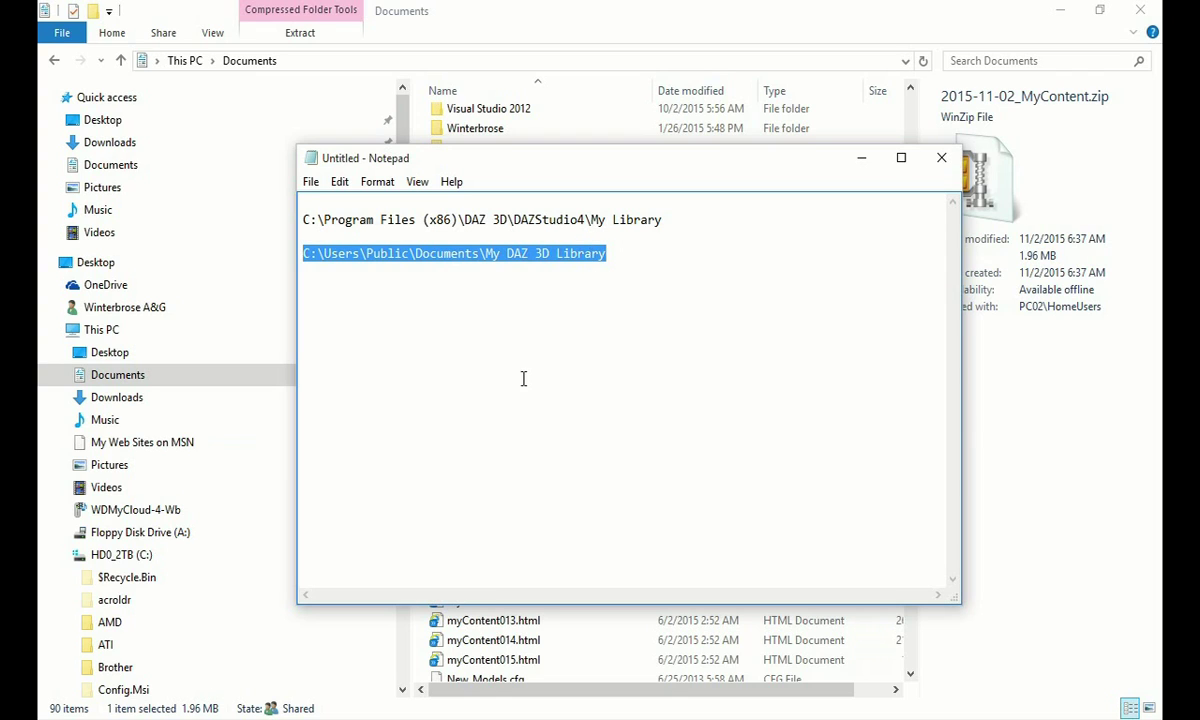
{"action": "right_click", "coordinate": [492, 255]}
{"action": "left_click", "coordinate": [348, 318]}
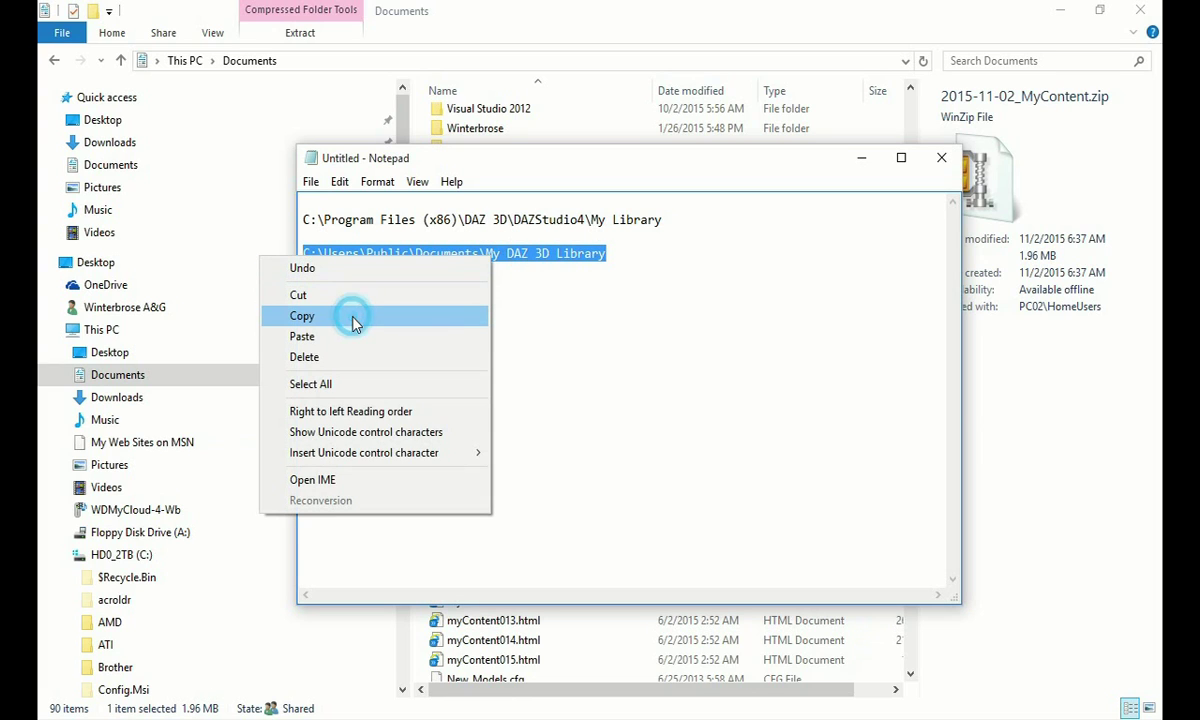
{"action": "left_click", "coordinate": [562, 304]}
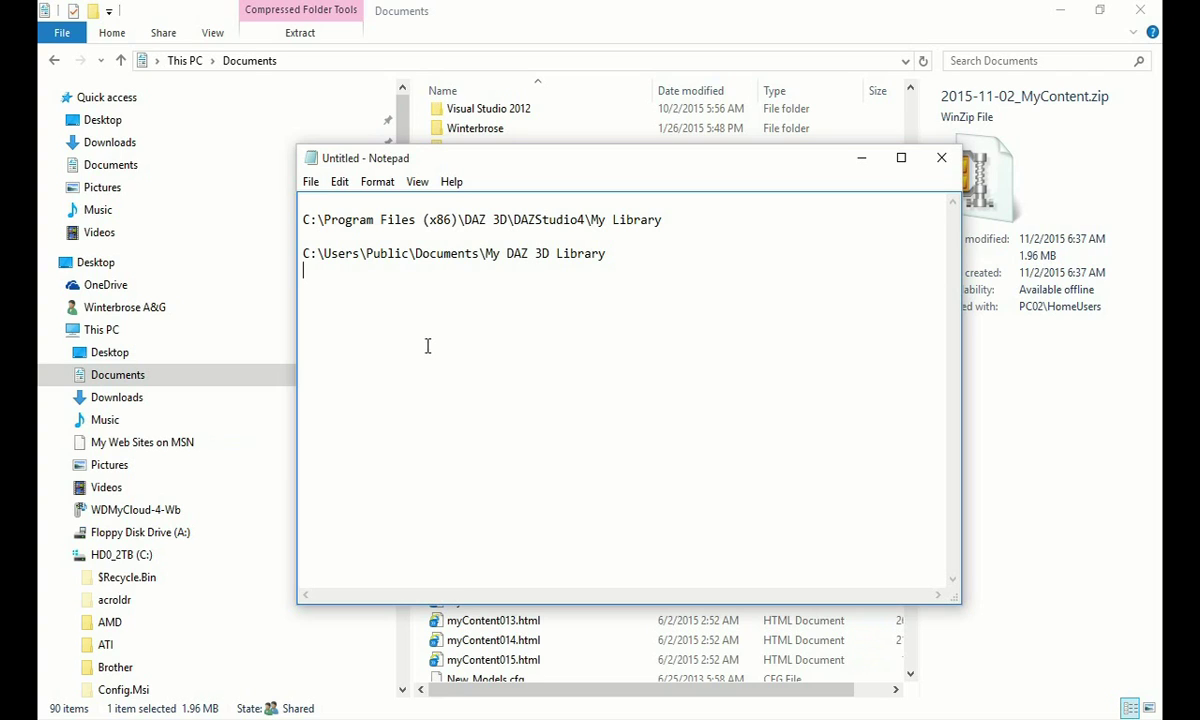
Step: Minimize Notepad and ready File Explorer's address bar for the copied path
{"action": "left_click", "coordinate": [861, 157]}
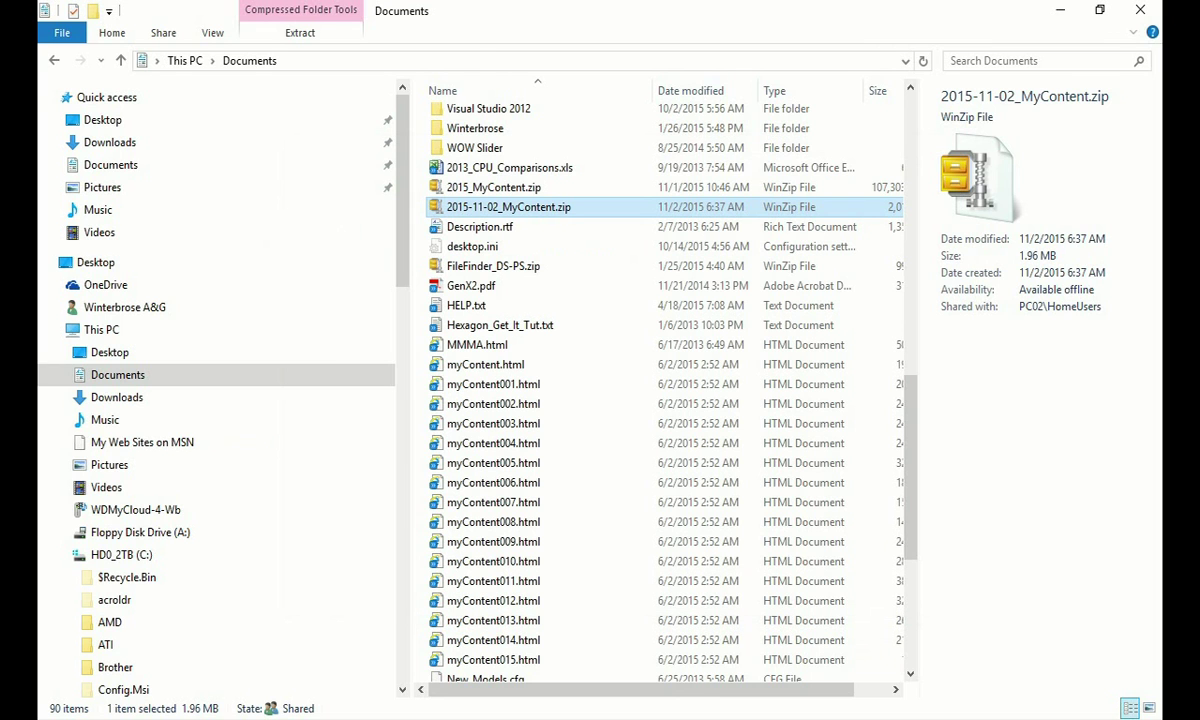
{"action": "left_click", "coordinate": [374, 58]}
{"action": "right_click", "coordinate": [336, 58]}
Step: Go to the pasted library path, then select My DAZ 3D Library in Public Documents
{"action": "left_click", "coordinate": [255, 146]}
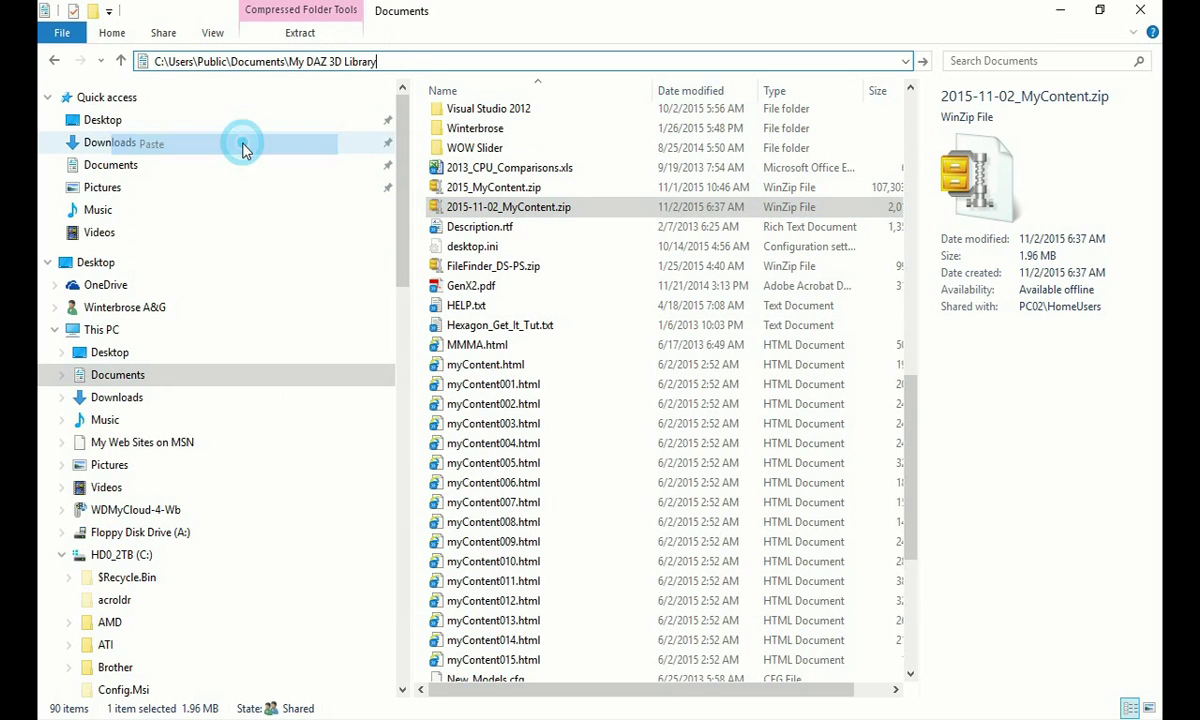
{"action": "key", "text": "Return"}
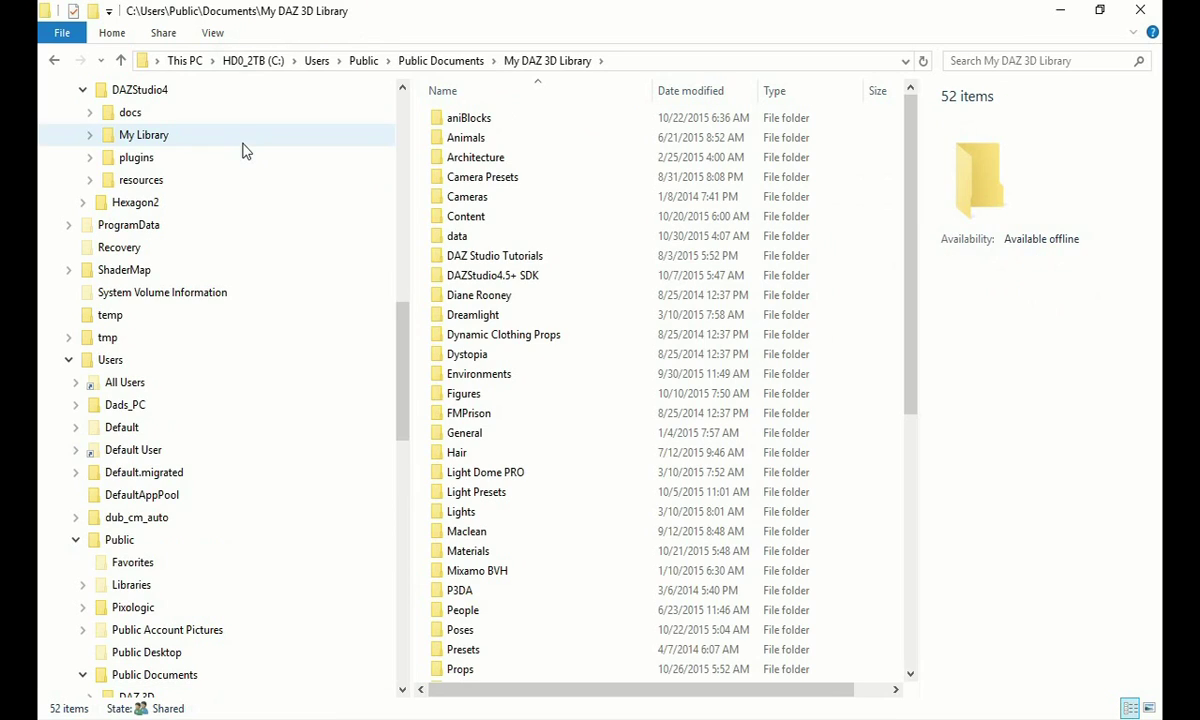
{"action": "left_click_drag", "start_coordinate": [405, 342], "coordinate": [394, 410]}
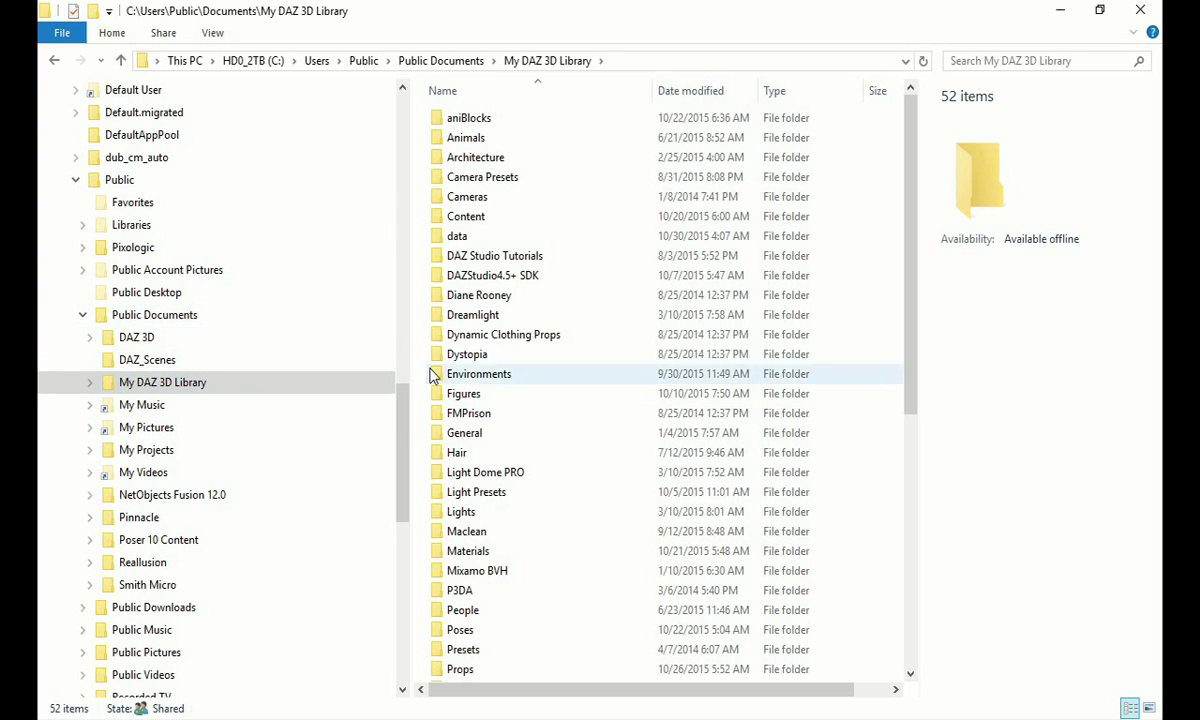
{"action": "left_click", "coordinate": [136, 320]}
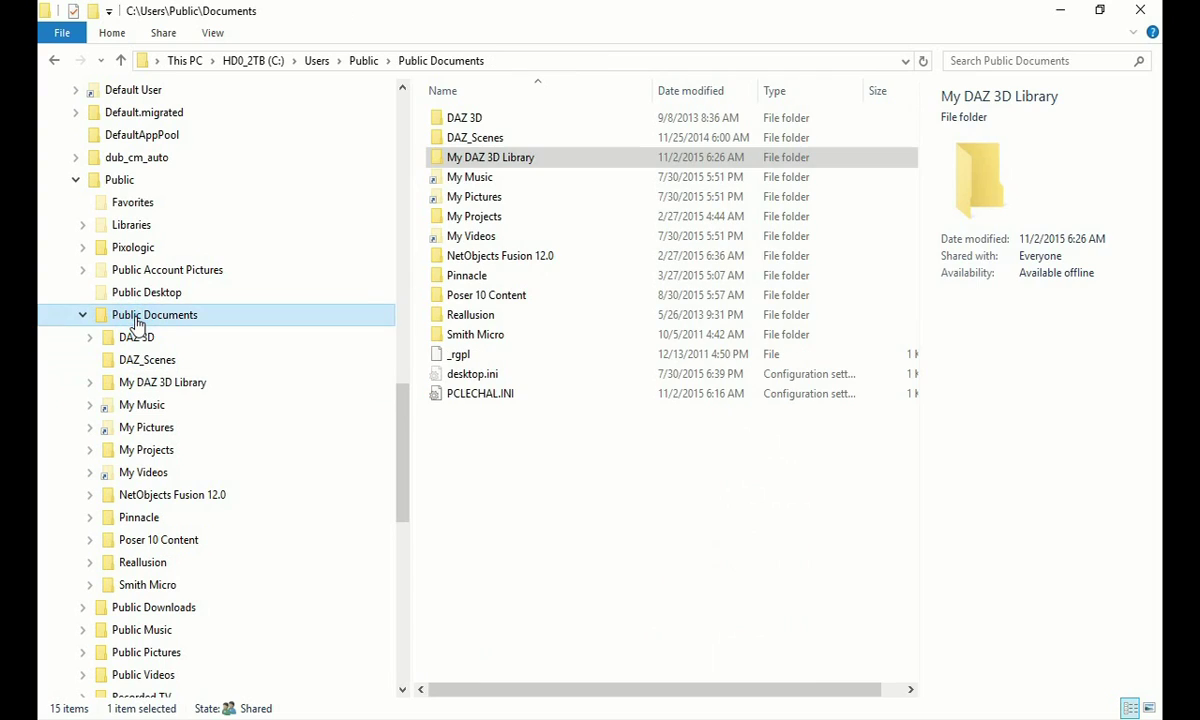
{"action": "left_click", "coordinate": [503, 164]}
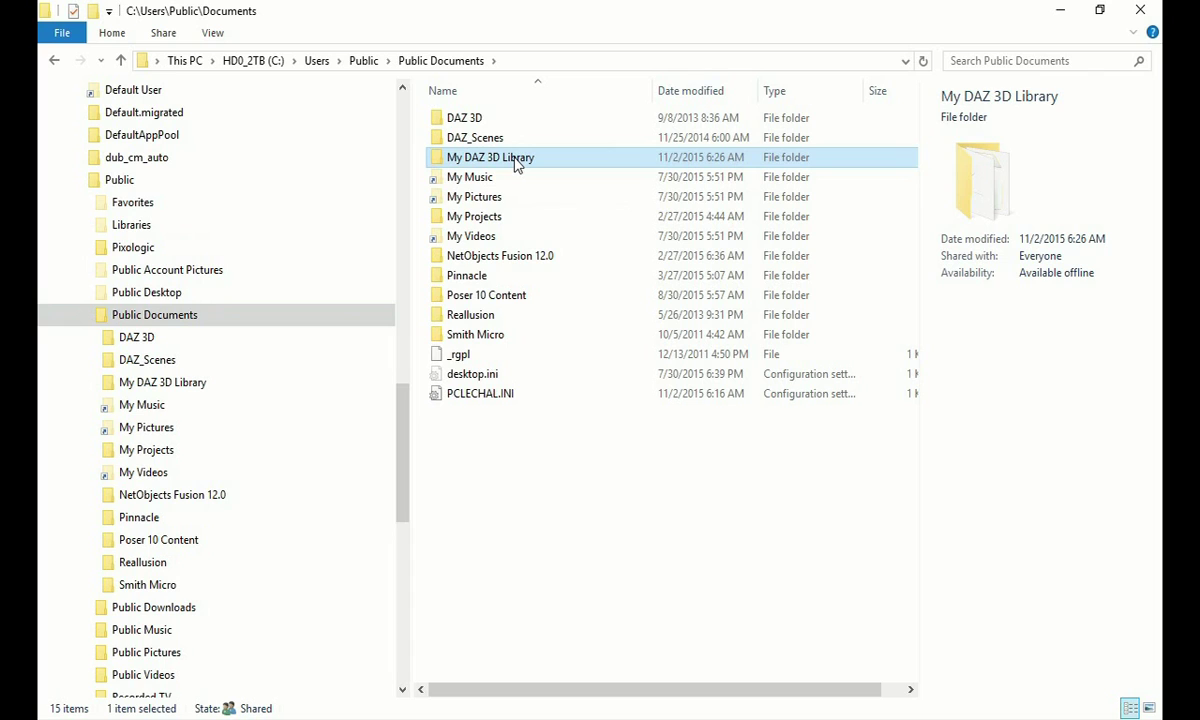
Step: Add My DAZ 3D Library with WinZip, targeting the existing 2015-11-02_MyContent.zip archive
{"action": "right_click", "coordinate": [516, 162]}
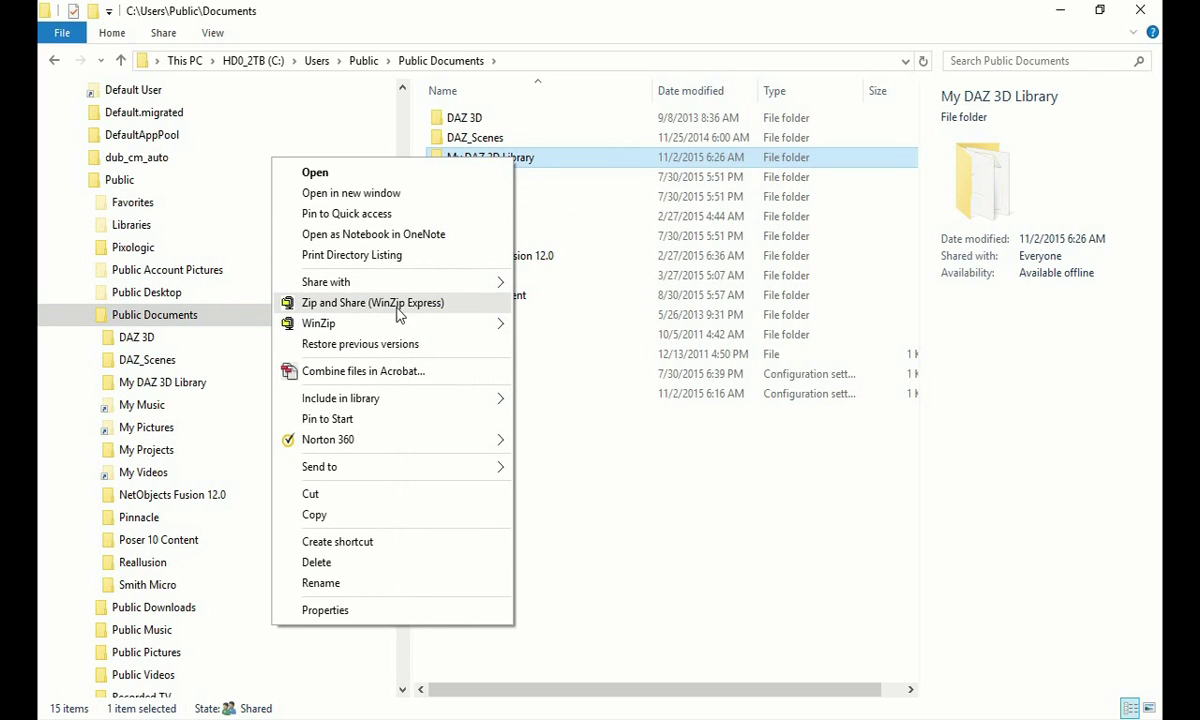
{"action": "mouse_move", "coordinate": [393, 325]}
{"action": "left_click", "coordinate": [550, 324]}
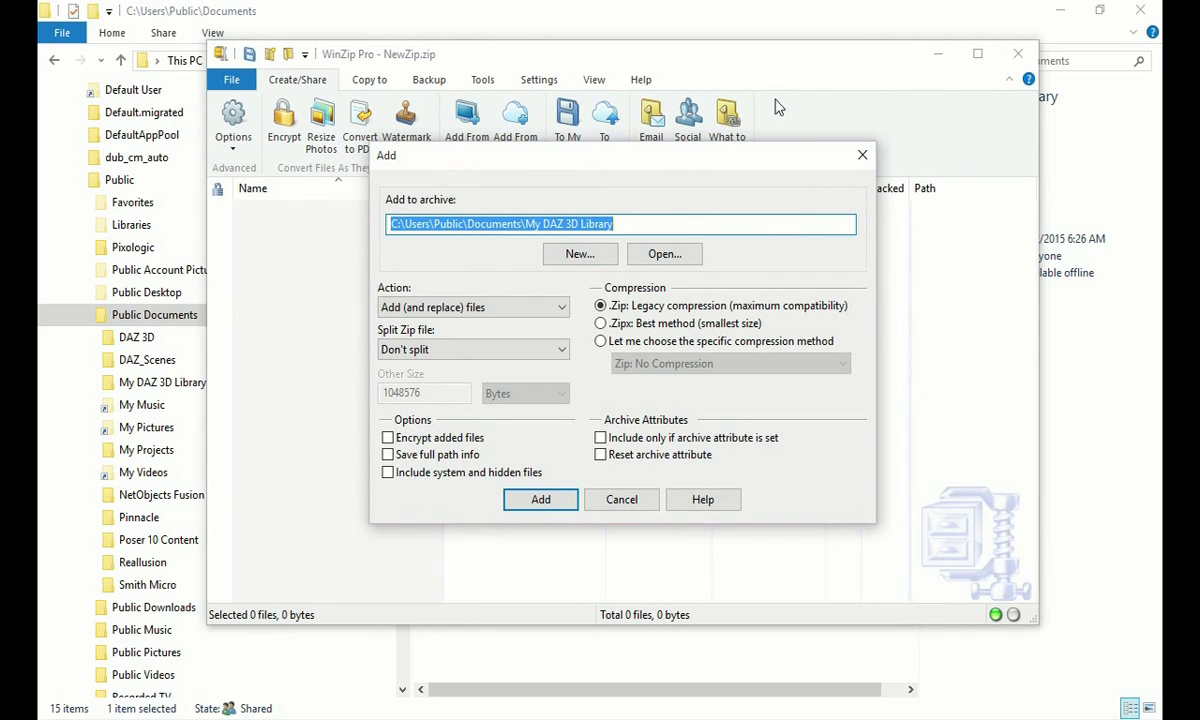
{"action": "left_click", "coordinate": [662, 255]}
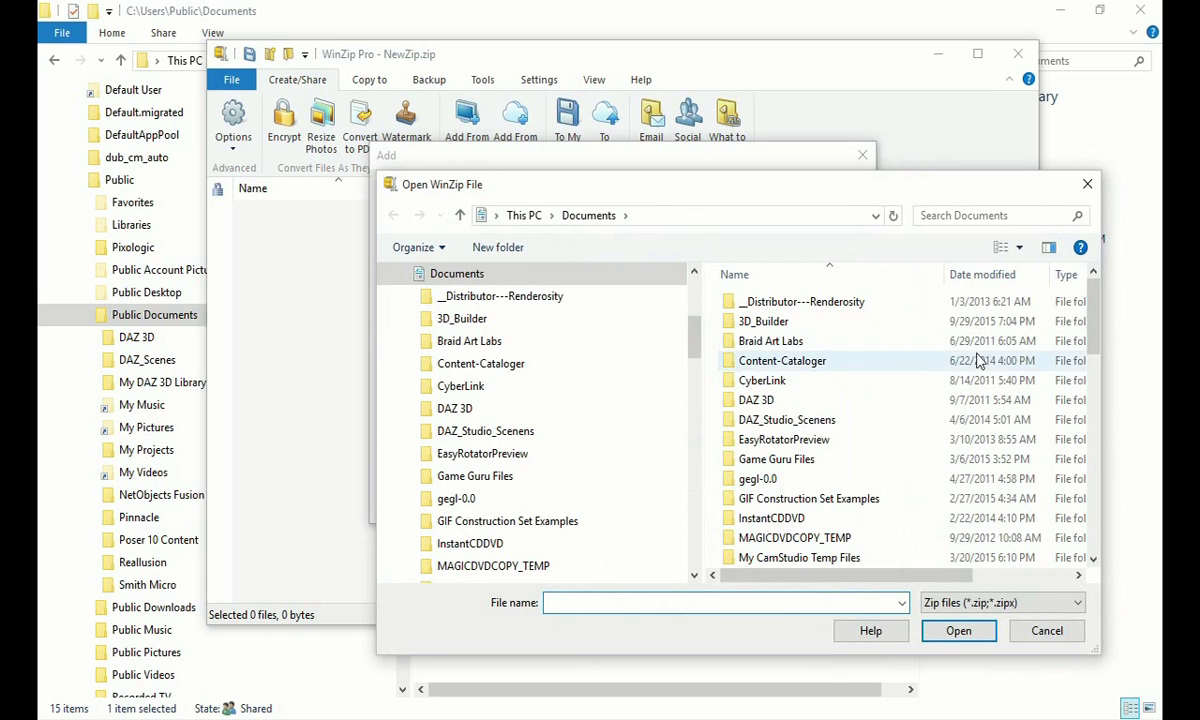
{"action": "left_click_drag", "start_coordinate": [1095, 314], "coordinate": [1105, 530]}
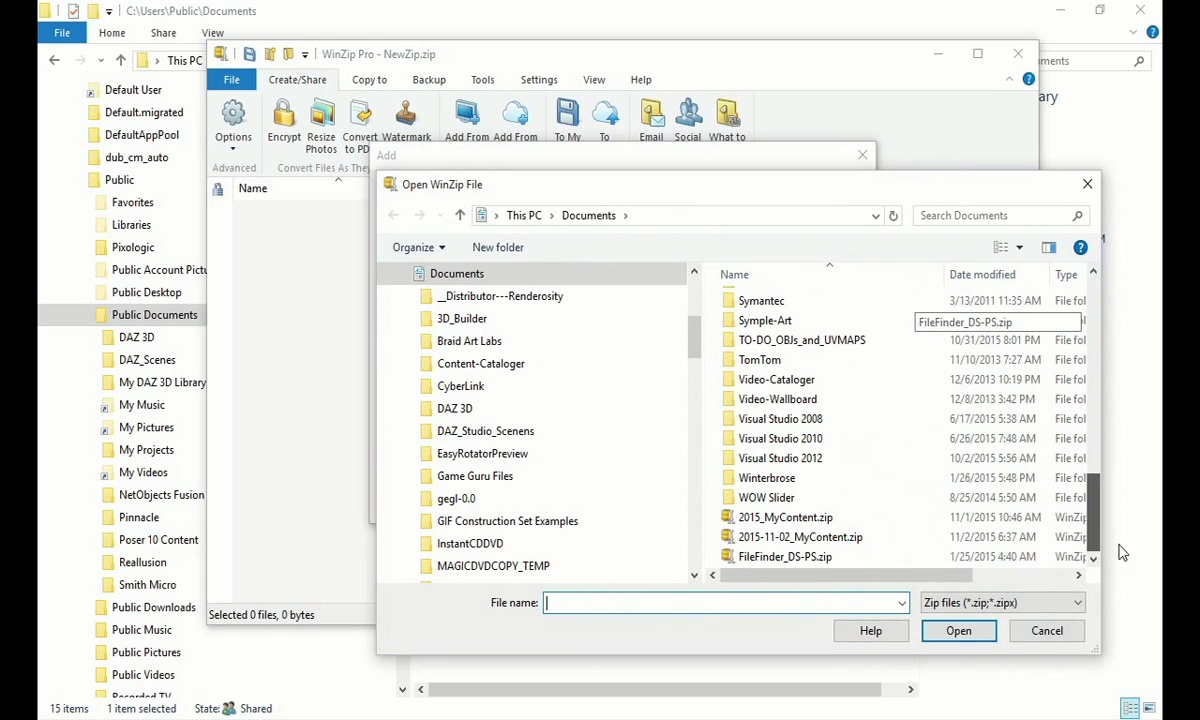
{"action": "left_click", "coordinate": [796, 540]}
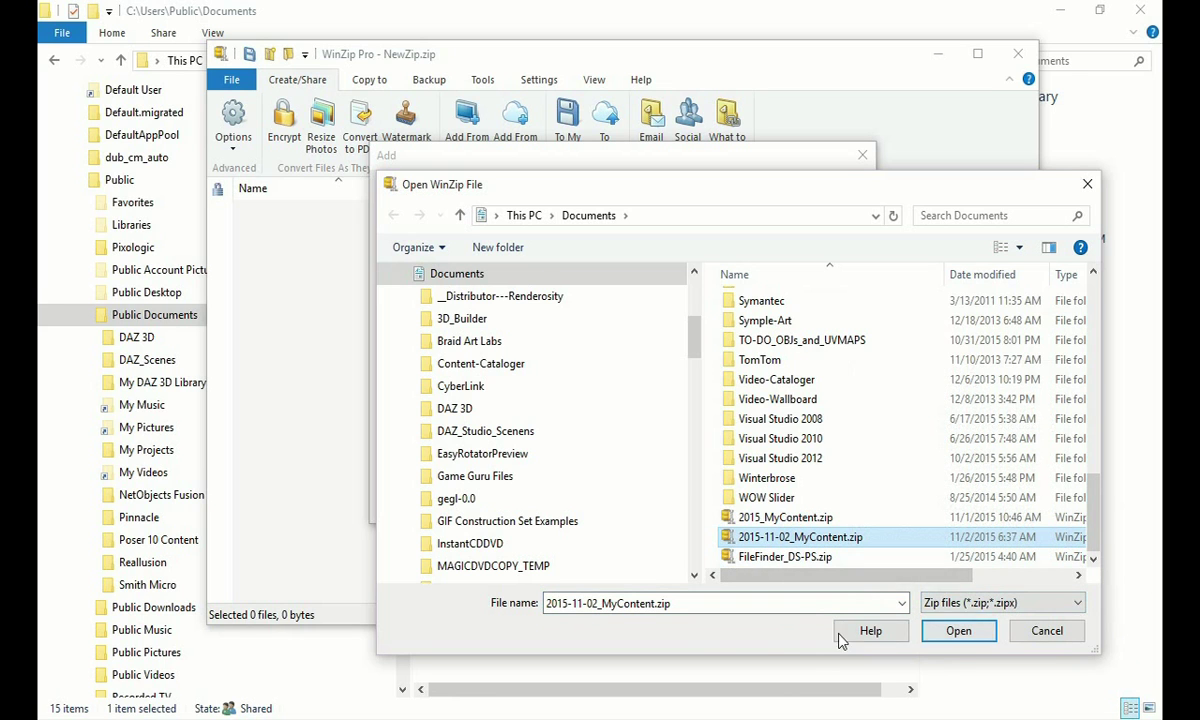
{"action": "left_click", "coordinate": [961, 636]}
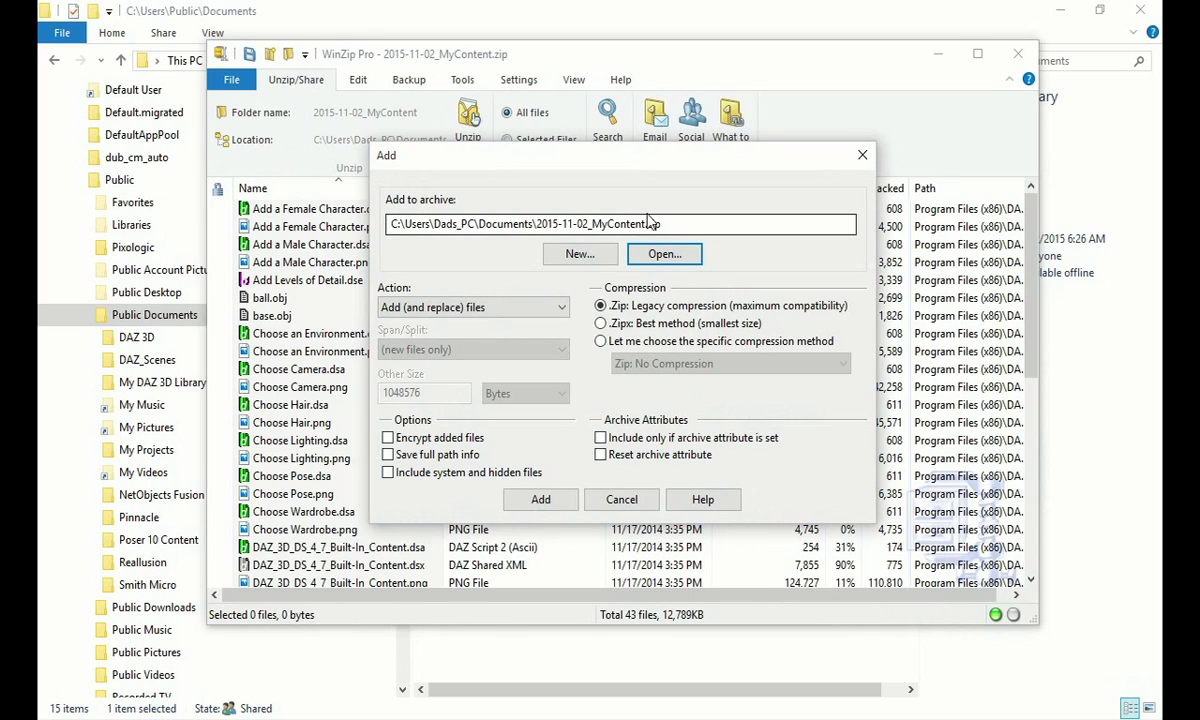
Step: Tick Save full path info and Include system and hidden files, then cancel the Add dialog
{"action": "left_click", "coordinate": [390, 455]}
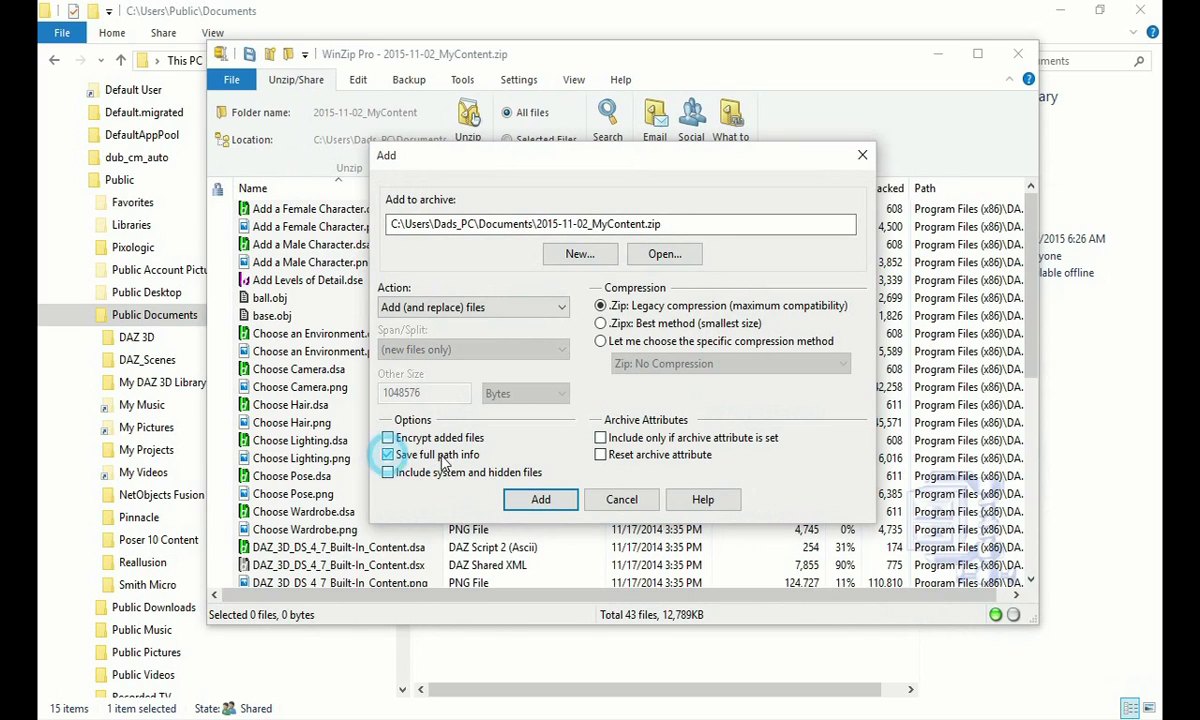
{"action": "left_click", "coordinate": [392, 476]}
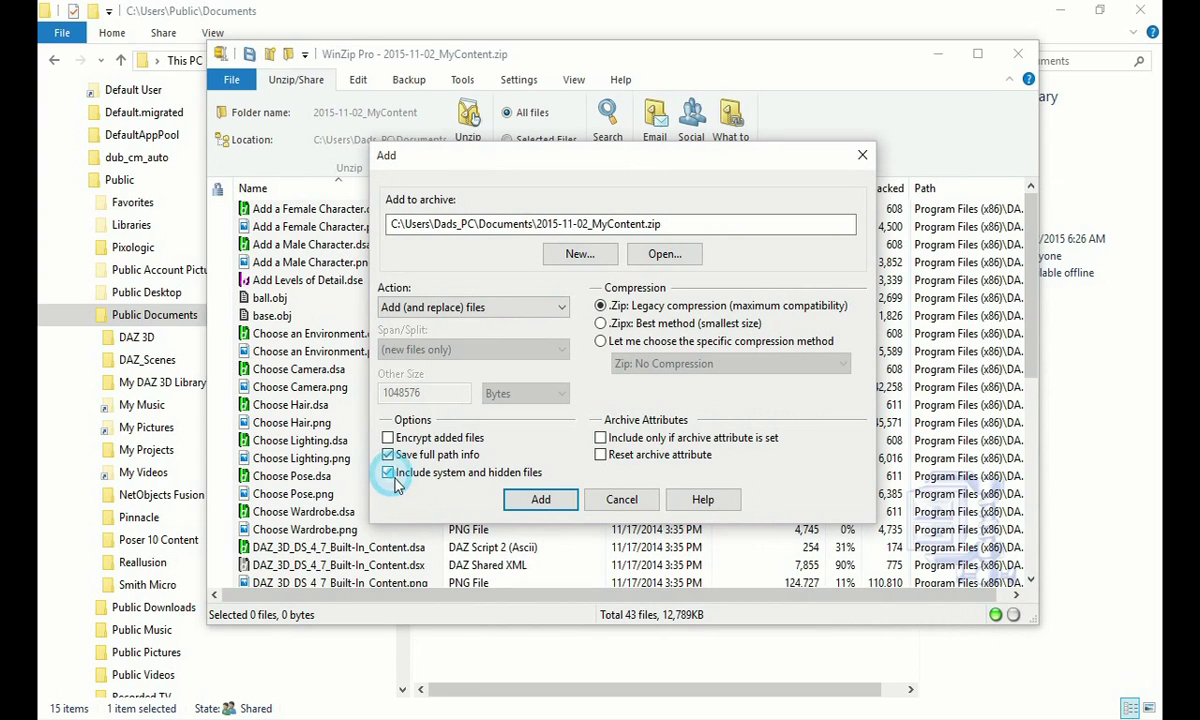
{"action": "left_click", "coordinate": [620, 503]}
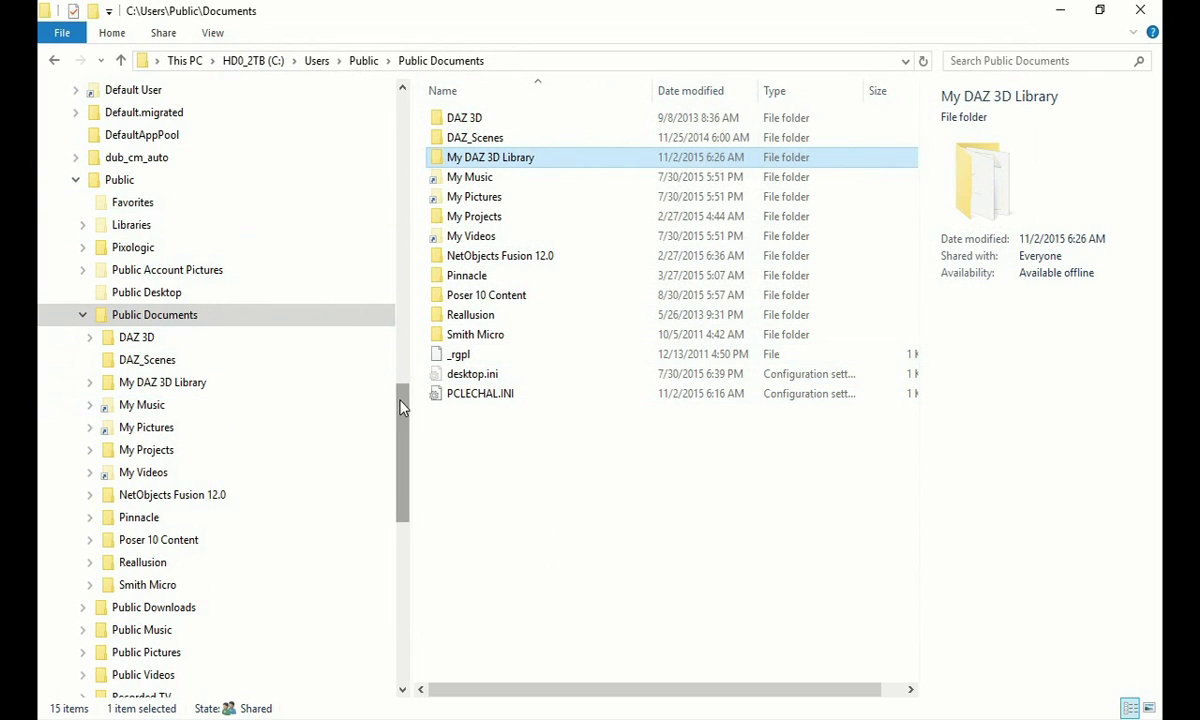
Step: Switch to Documents and select the 102 GB 2015_MyContent.zip archive
{"action": "left_click_drag", "start_coordinate": [403, 408], "coordinate": [440, 118]}
{"action": "left_click", "coordinate": [118, 165]}
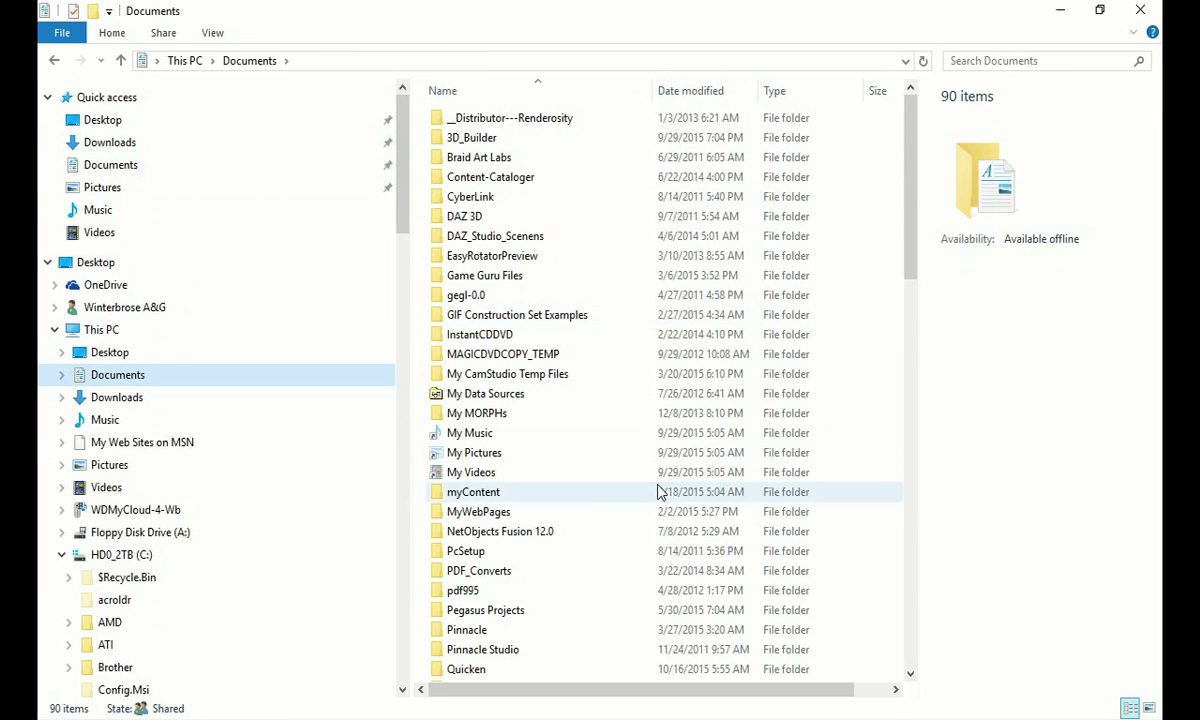
{"action": "left_click_drag", "start_coordinate": [913, 236], "coordinate": [482, 471]}
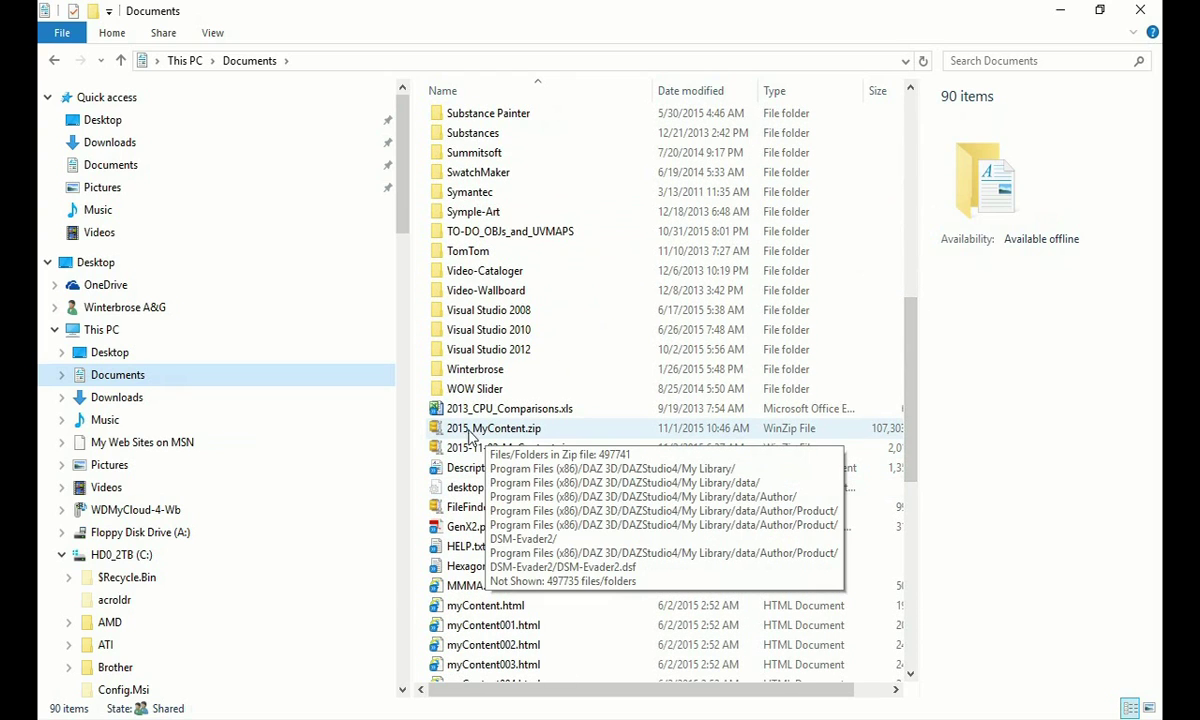
{"action": "left_click", "coordinate": [540, 429]}
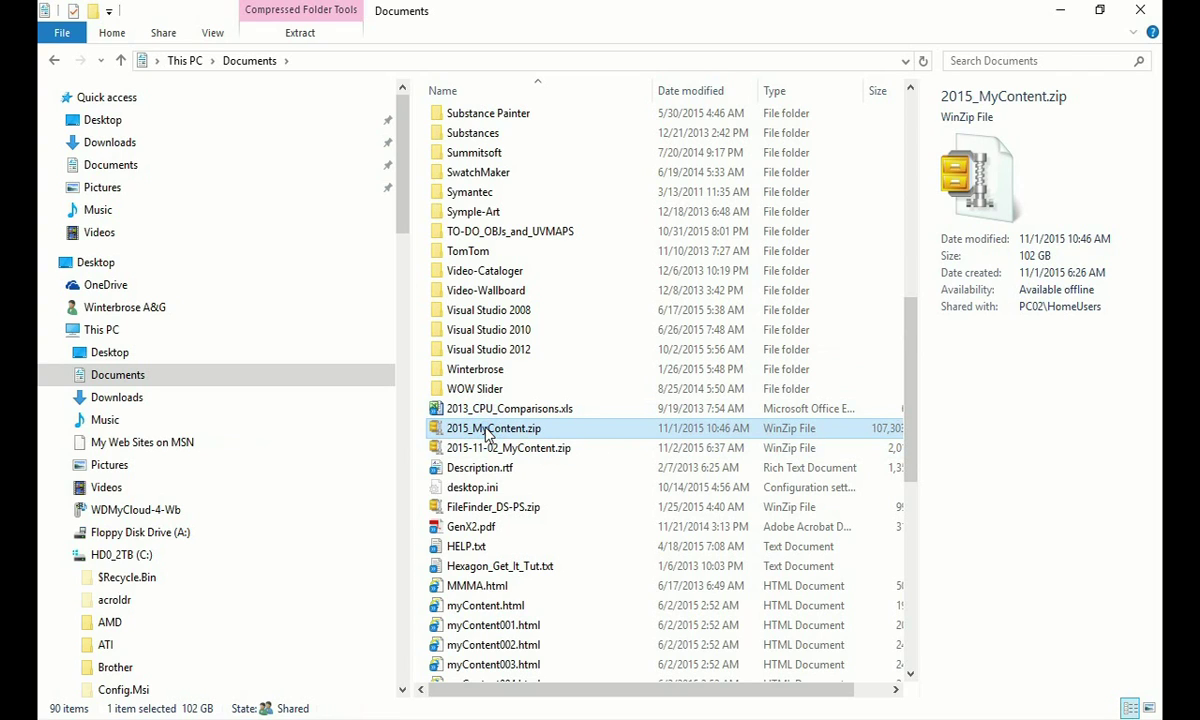
{"action": "left_click_drag", "start_coordinate": [487, 432], "coordinate": [533, 455]}
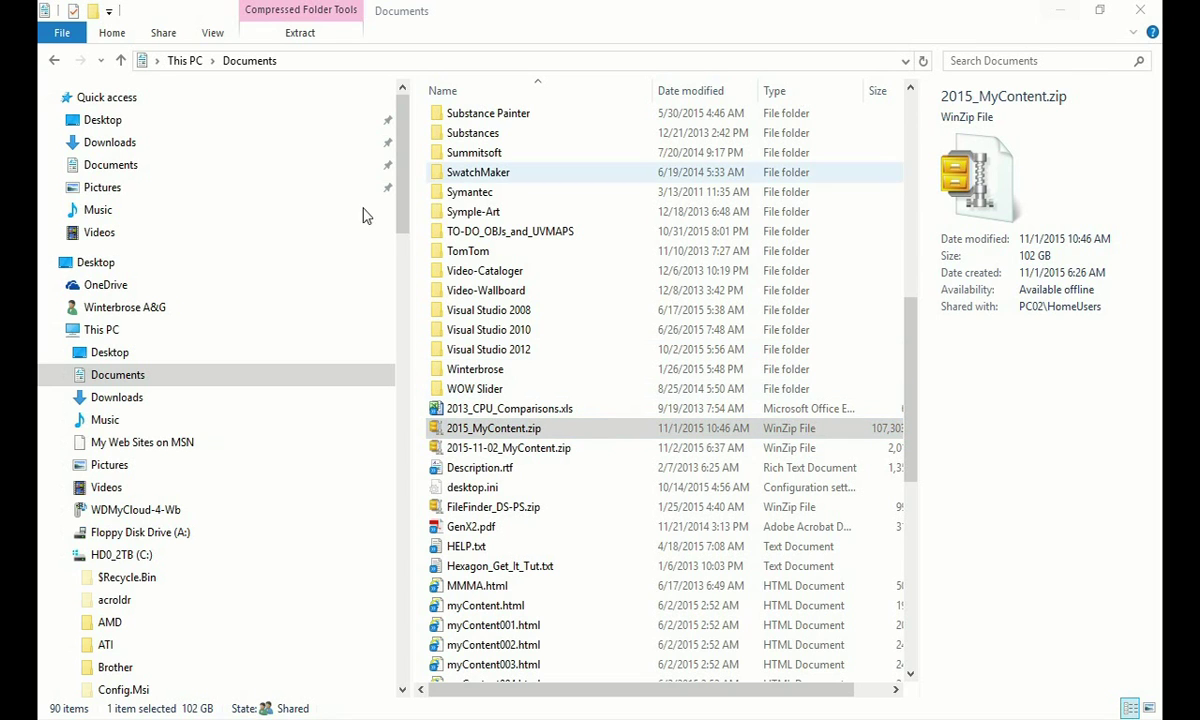
Step: Minimise File Explorer to bring back Notepad's untitled note of library paths
{"action": "left_click", "coordinate": [1060, 10]}
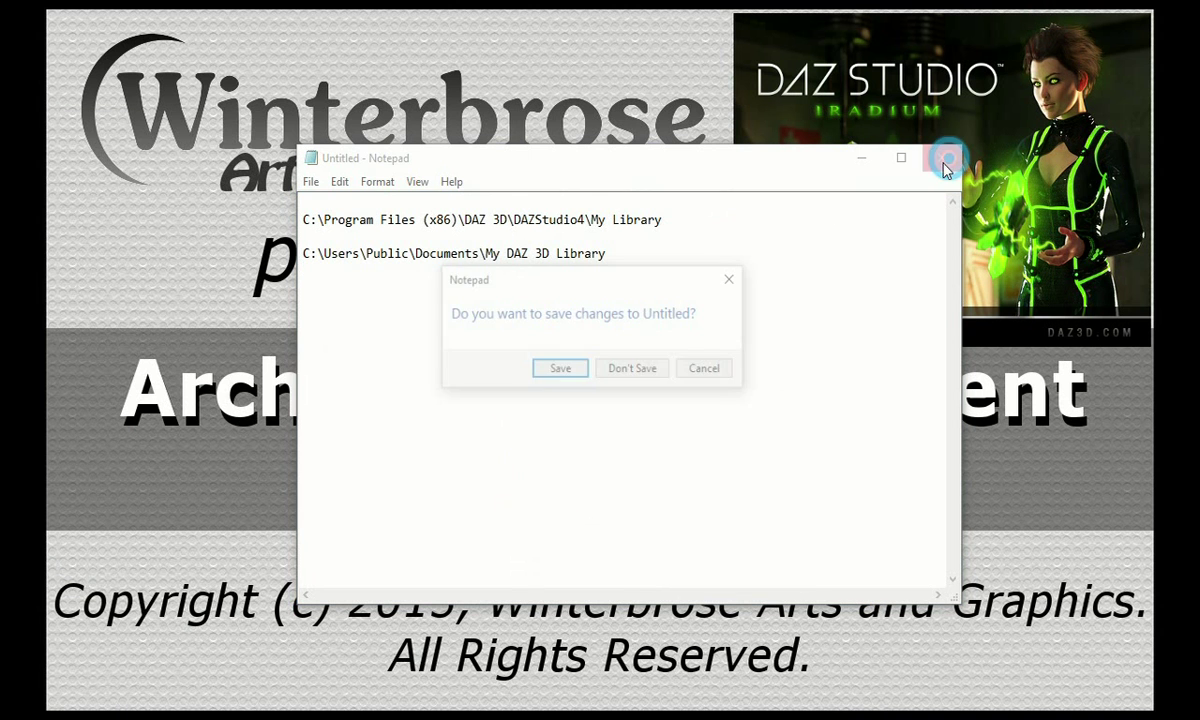